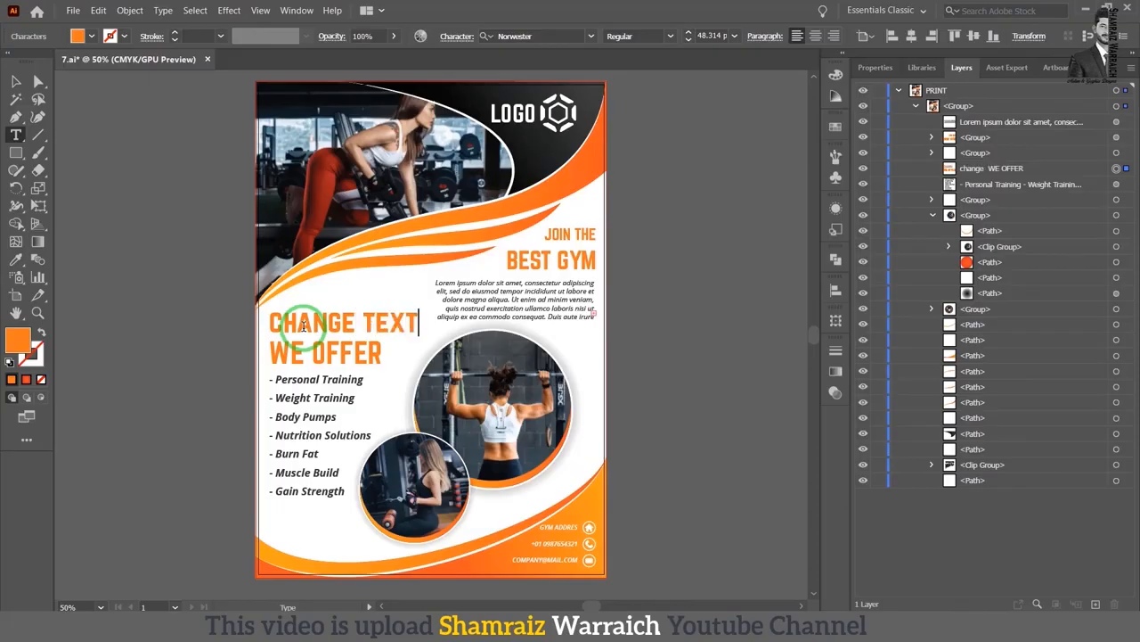
Step: Recolour the "CHANGE TEXT WE OFFER" heading on the gym flyer to red, trying yellow first
click(34, 82)
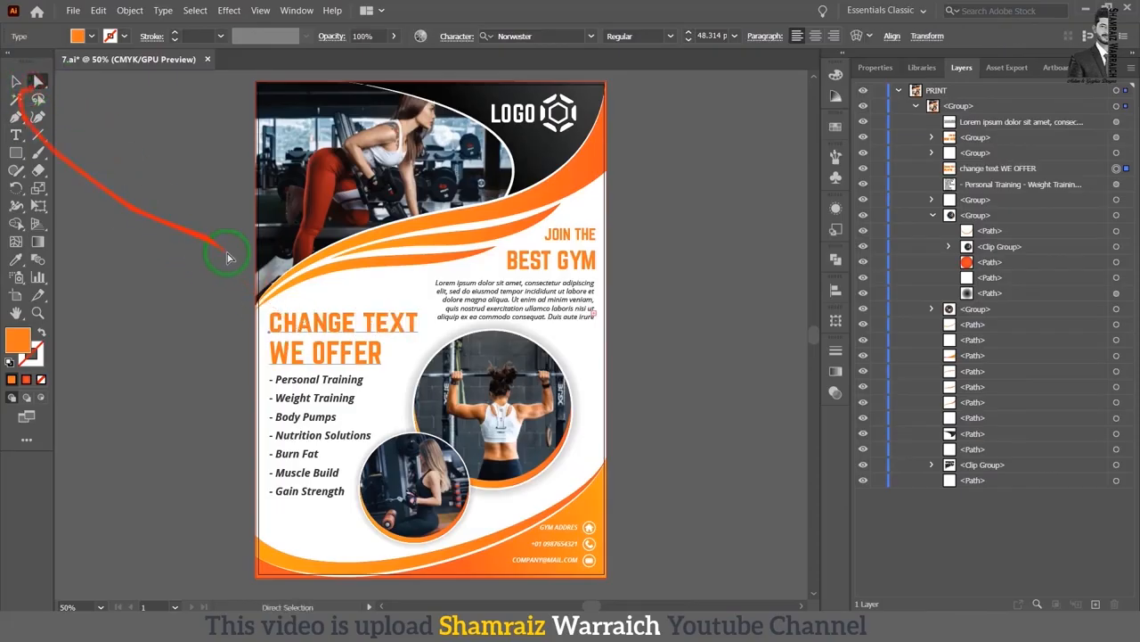
click(286, 325)
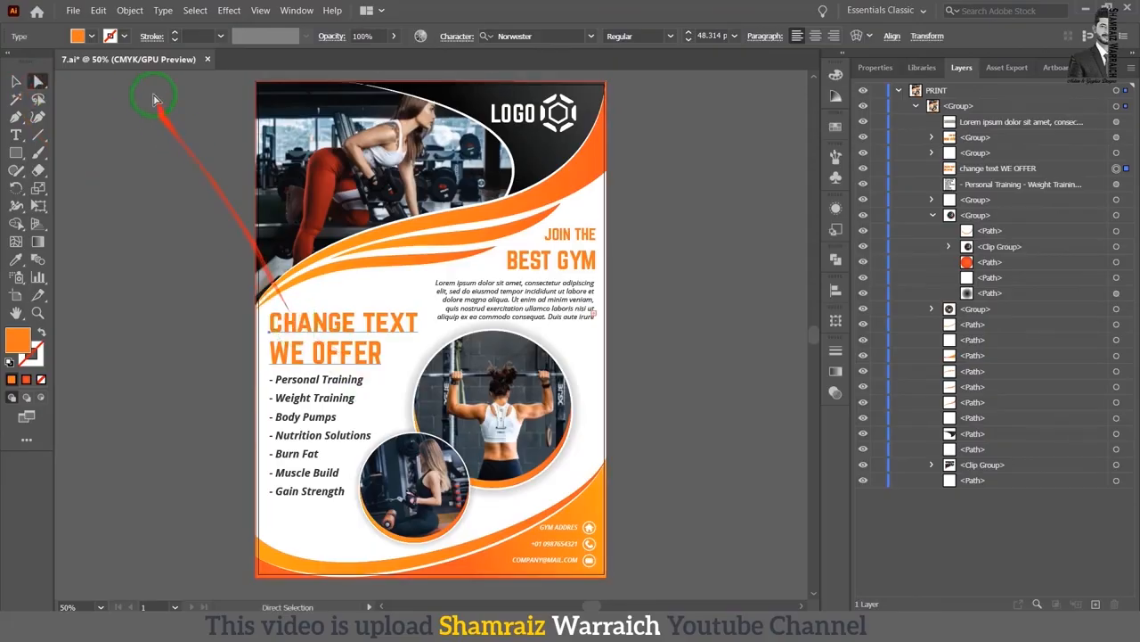
click(835, 128)
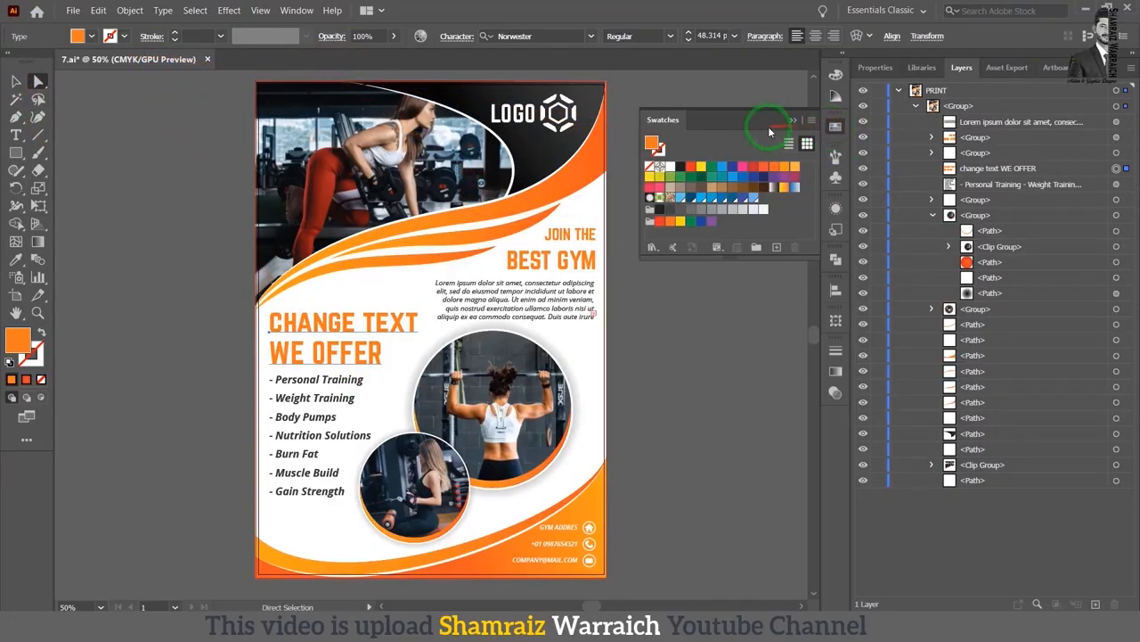
click(701, 168)
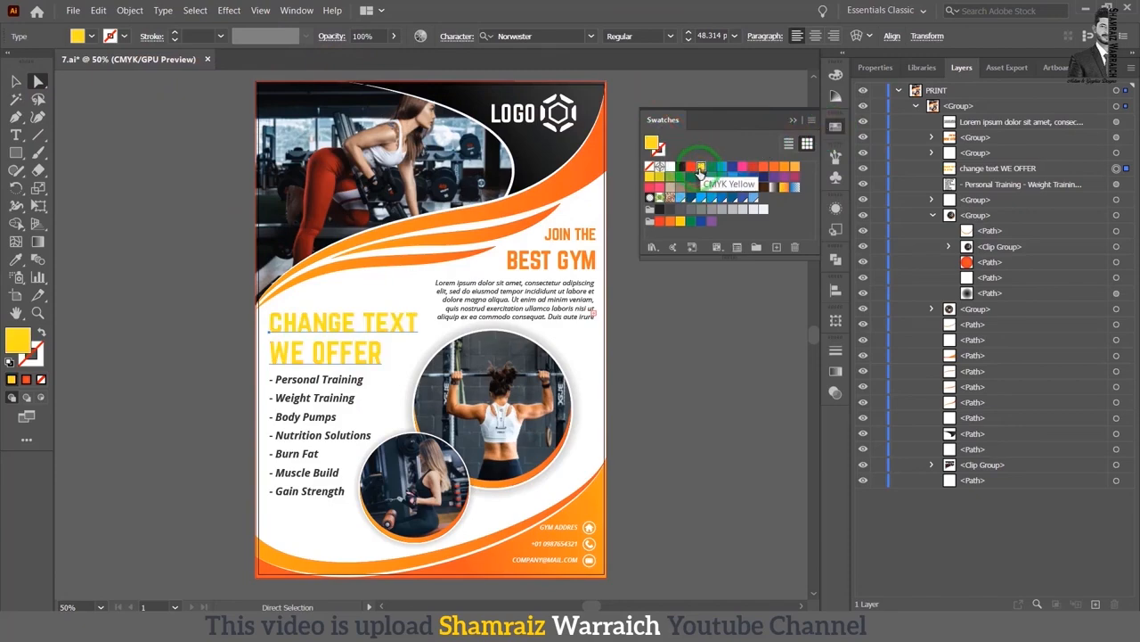
click(690, 167)
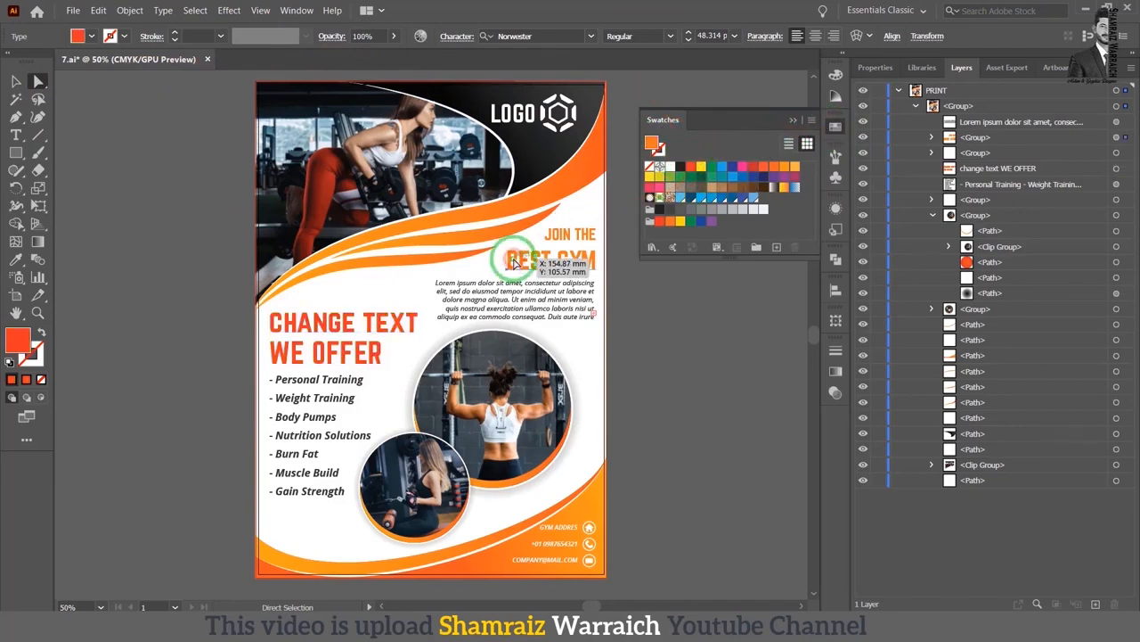
Step: Recolour the "BEST GYM" and "JOIN THE" headings with the same red swatch
click(690, 167)
click(573, 233)
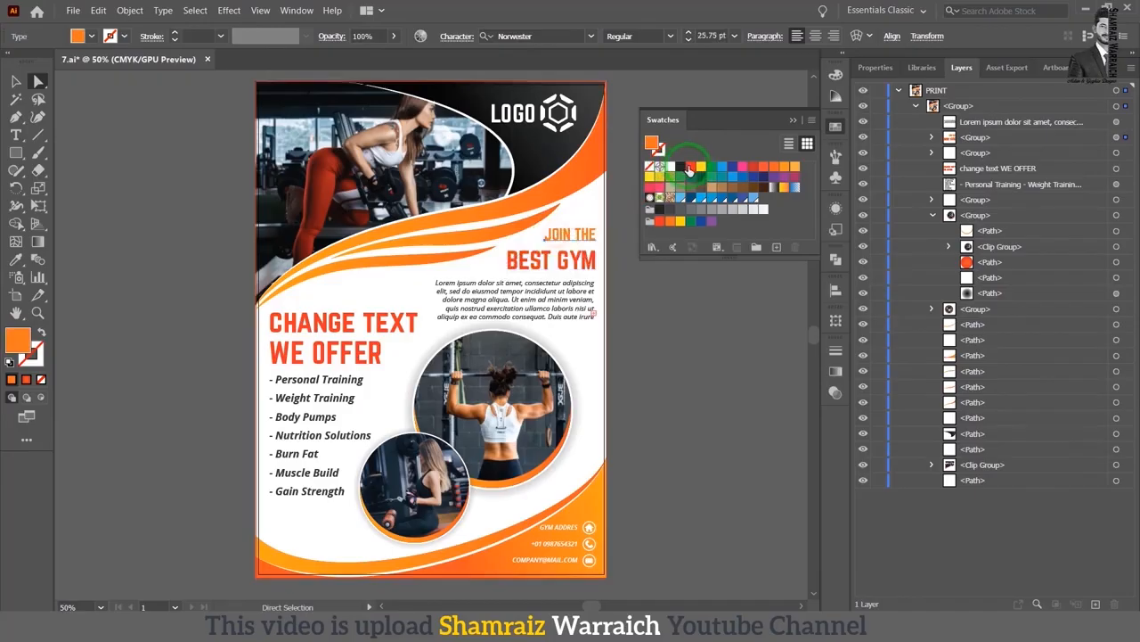
click(689, 170)
Step: Recolour the lorem ipsum paragraph blue and apply a light blue swatch to the list of training services
click(472, 287)
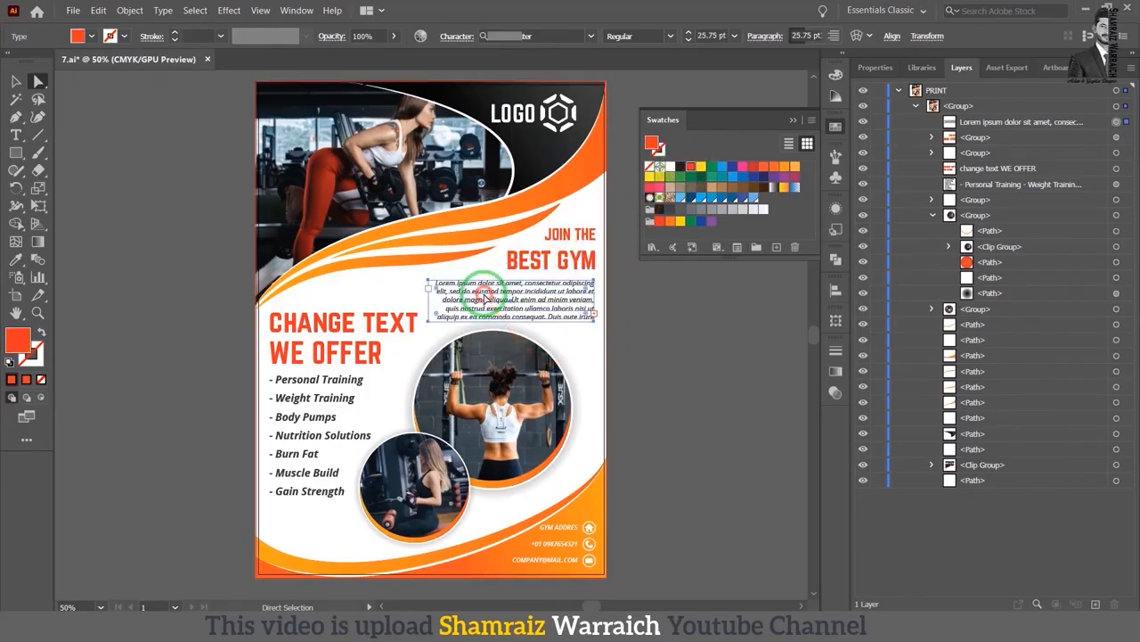
click(702, 202)
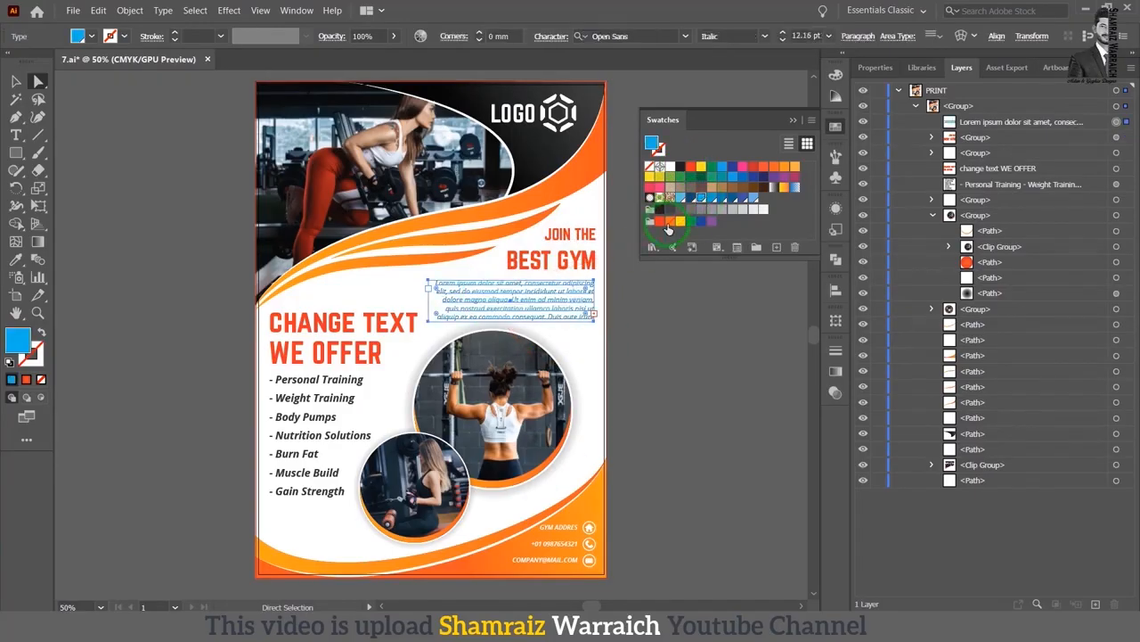
click(323, 402)
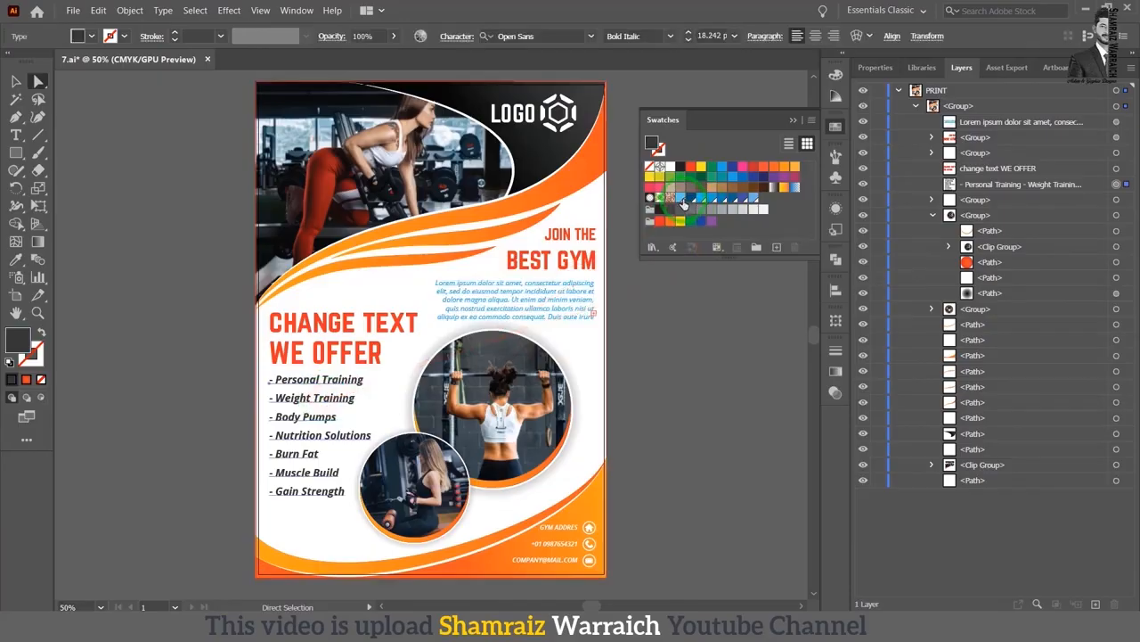
click(684, 204)
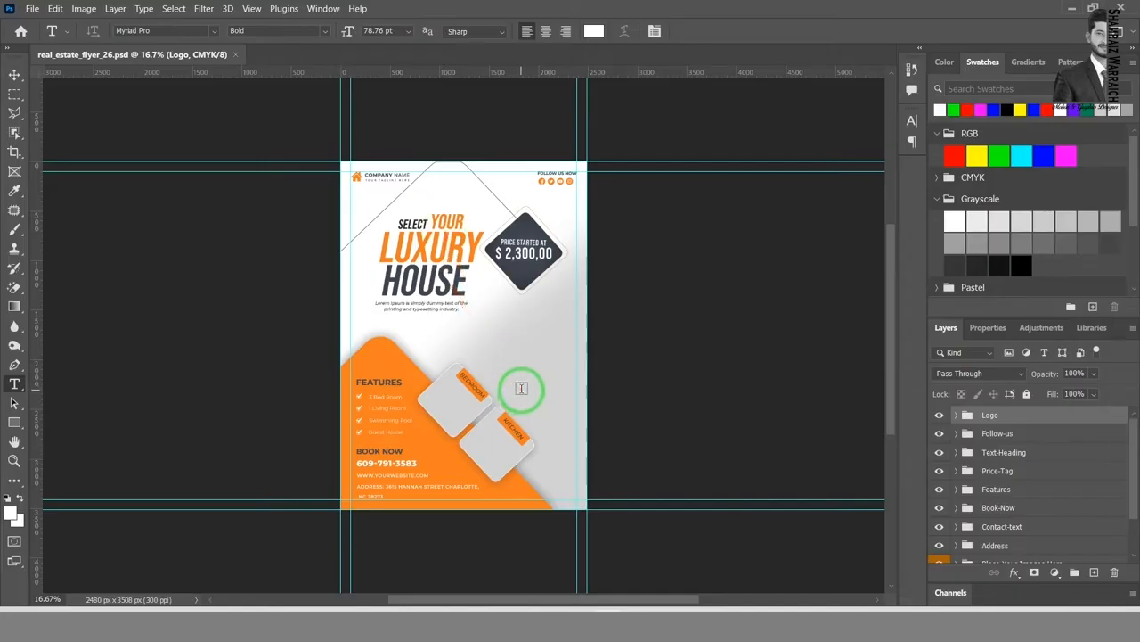
Step: In Photoshop, find the Place-Your-Images-Here and Bg-Image-Here groups among the layers of real_estate_flyer_26.psd
scroll(1011, 427, down, 2)
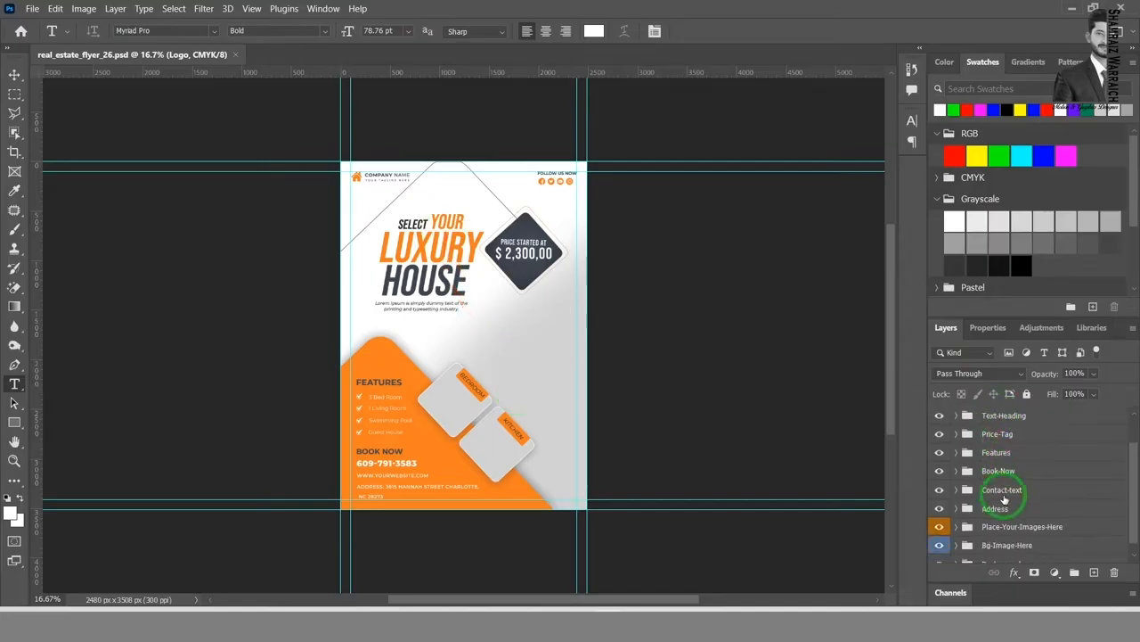
scroll(1016, 524, down, 1)
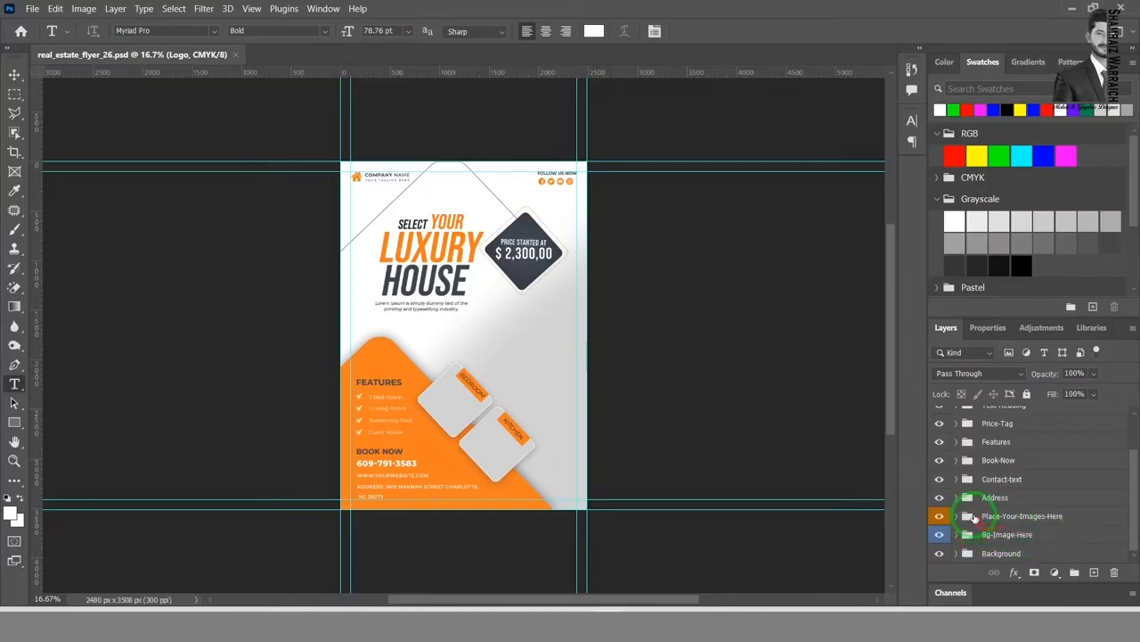
click(973, 516)
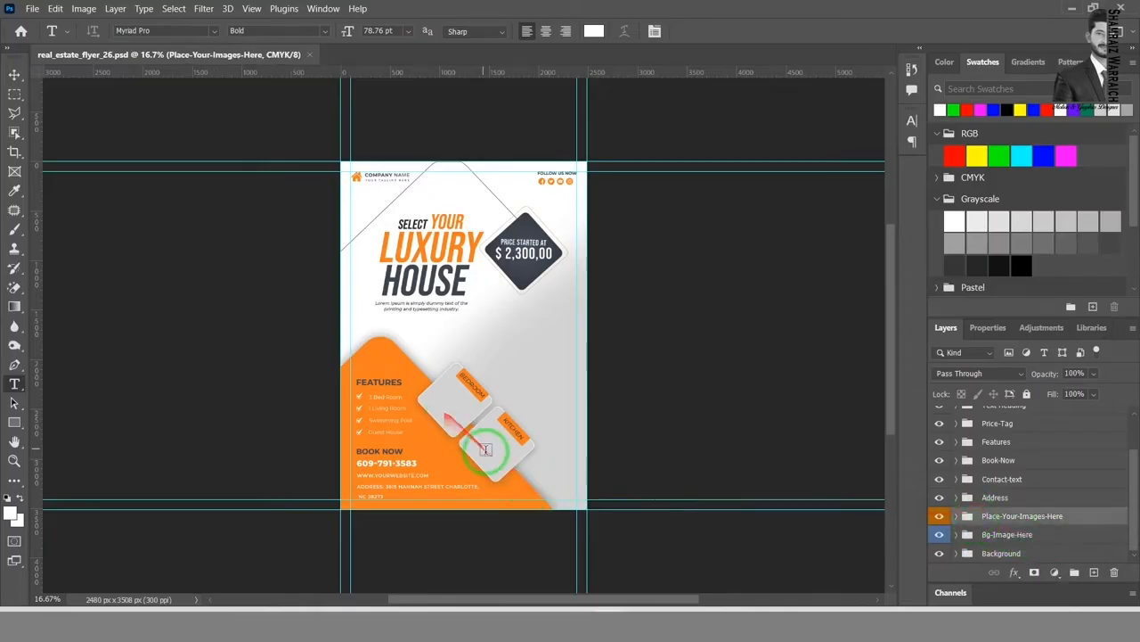
click(997, 537)
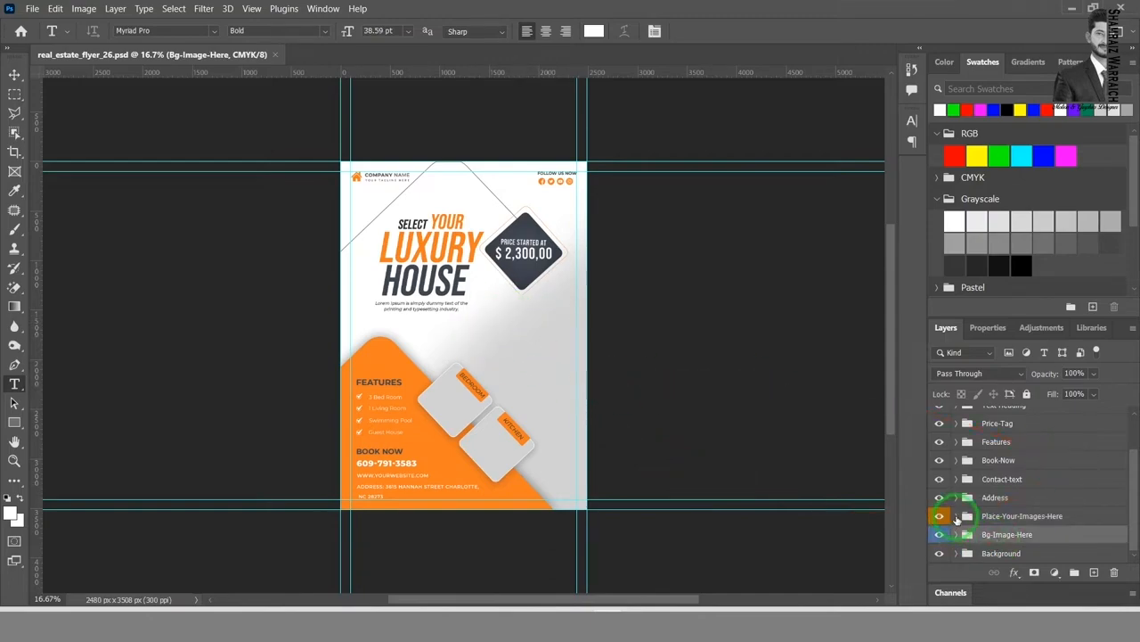
Step: Expand the Place-Your-Images-Here group and its Image-01 subgroup to reach the Double-Click-Here layer
click(957, 518)
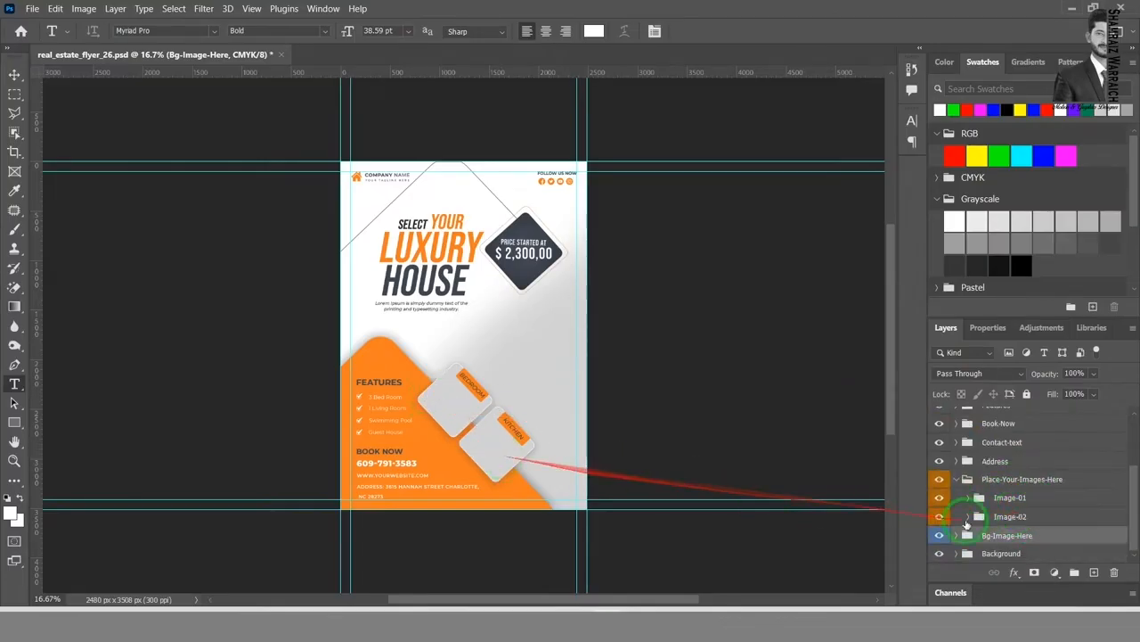
click(967, 501)
scroll(1064, 522, down, 1)
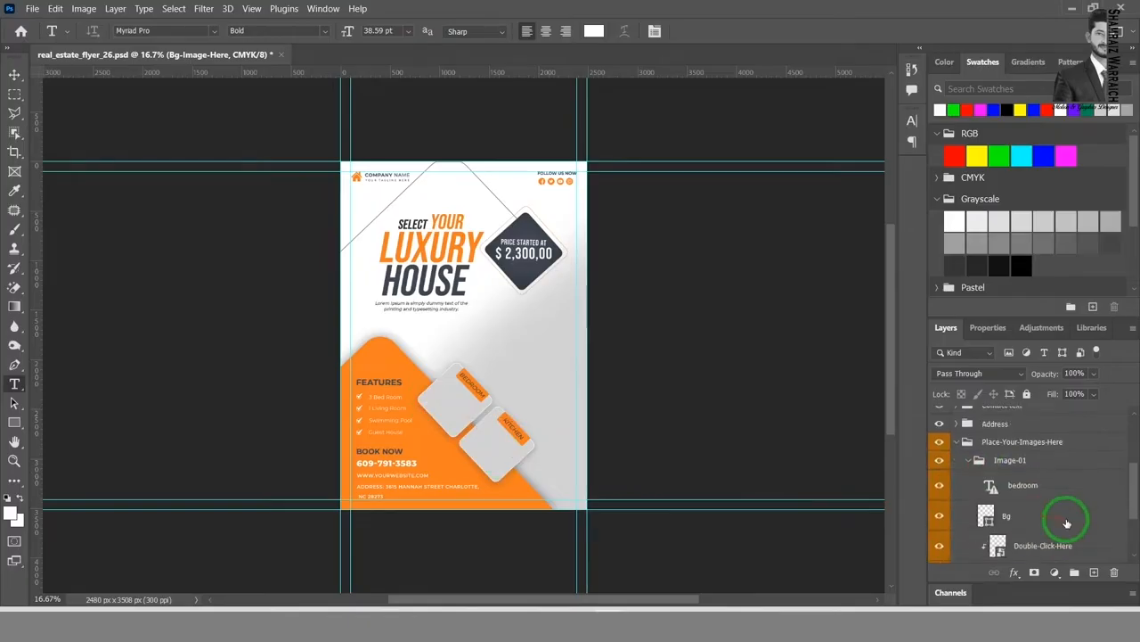
scroll(1007, 499, down, 1)
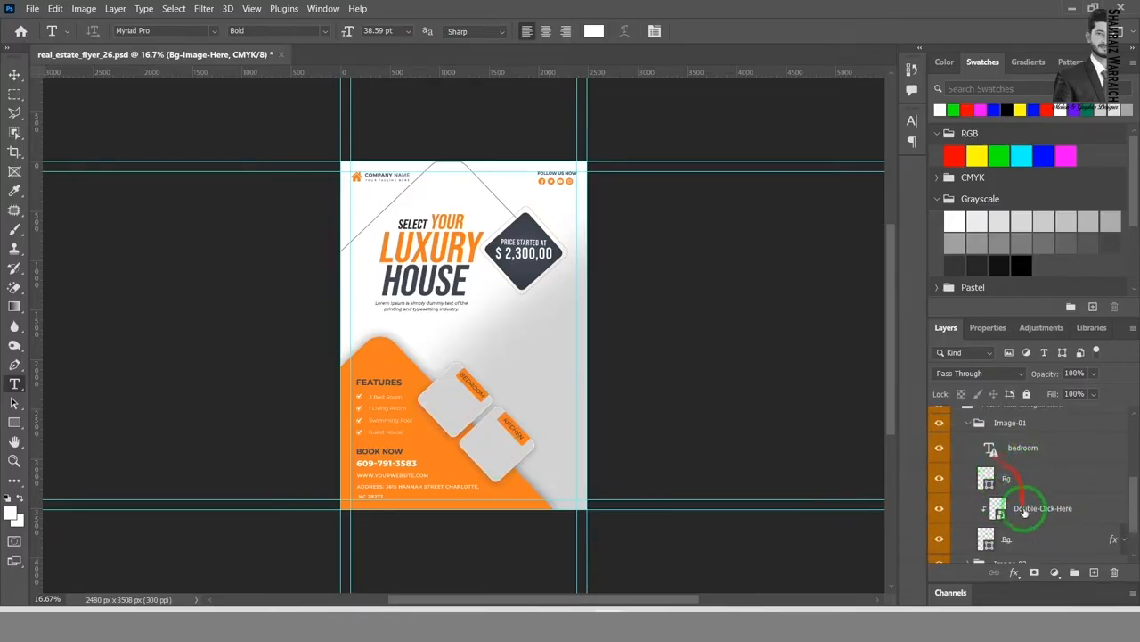
scroll(1036, 530, down, 1)
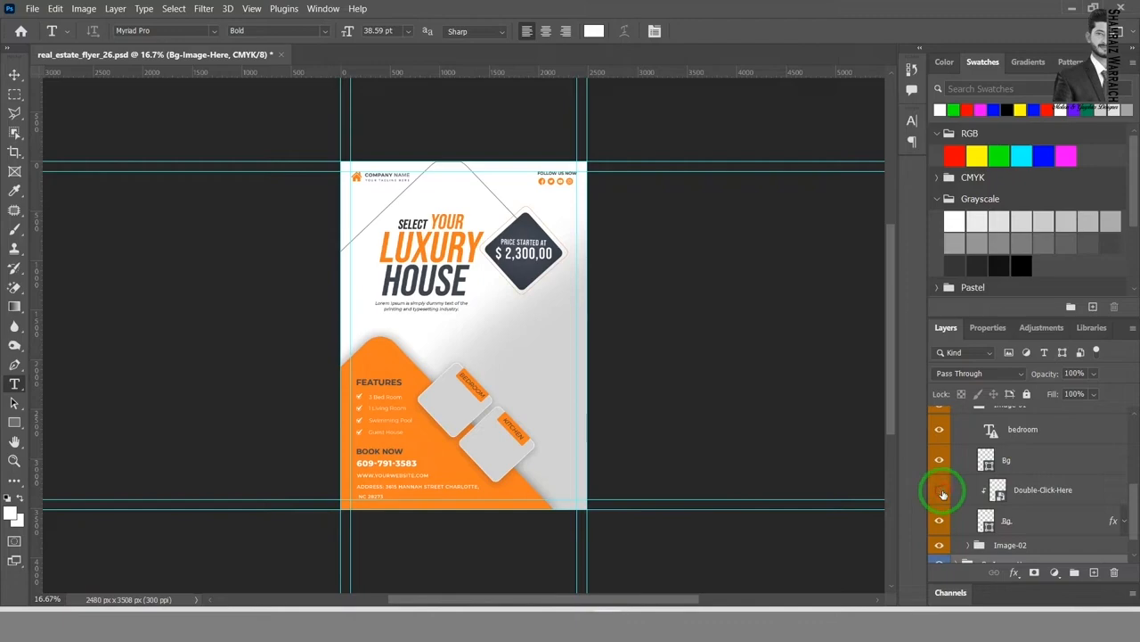
Step: Toggle the visibility of the Double-Click-Here layer and the Bg layer beneath it to check what they control
click(943, 494)
click(942, 521)
click(942, 521)
click(939, 490)
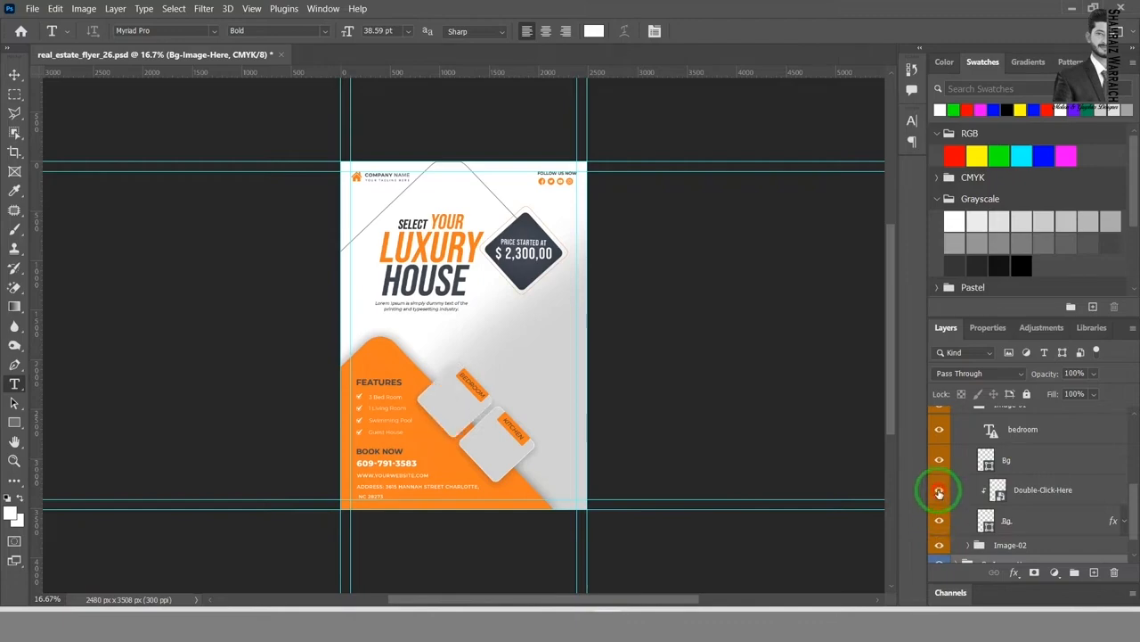
Step: Open the contents of the Double-Click-Here smart object in Image-01, and open 24.jpg from the HD IMAGES folder
click(1002, 490)
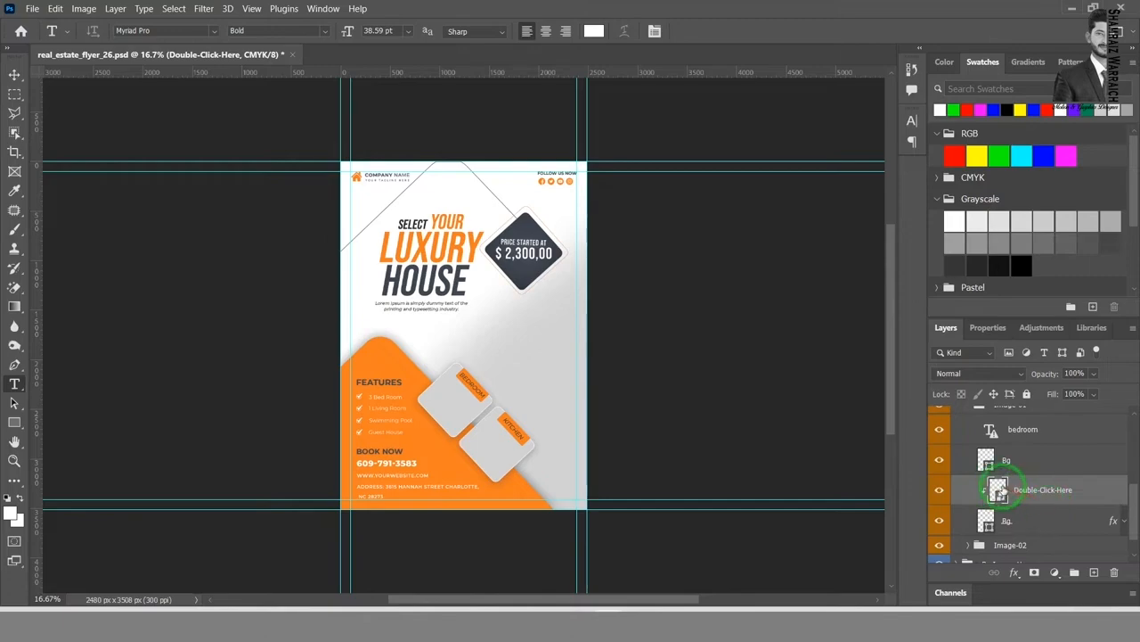
double_click(997, 489)
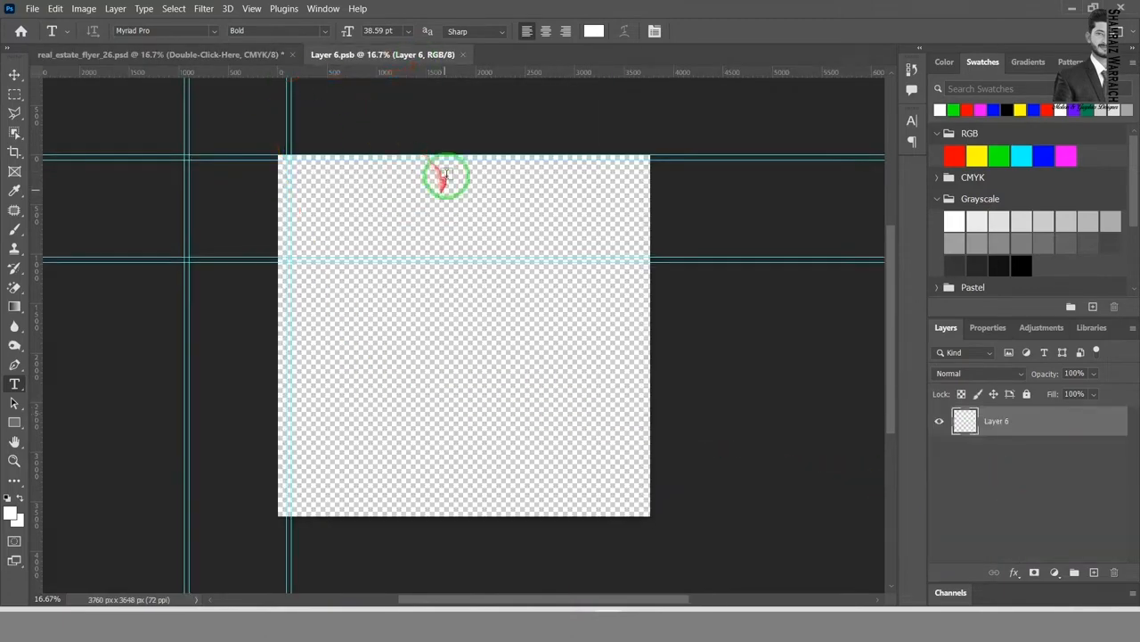
click(32, 8)
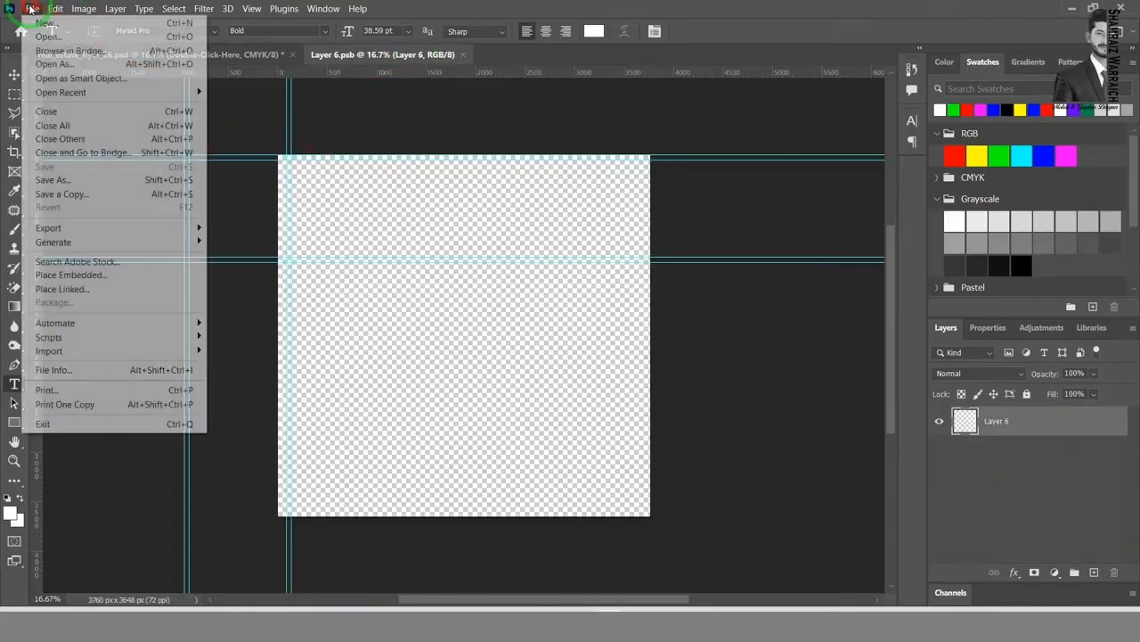
click(27, 30)
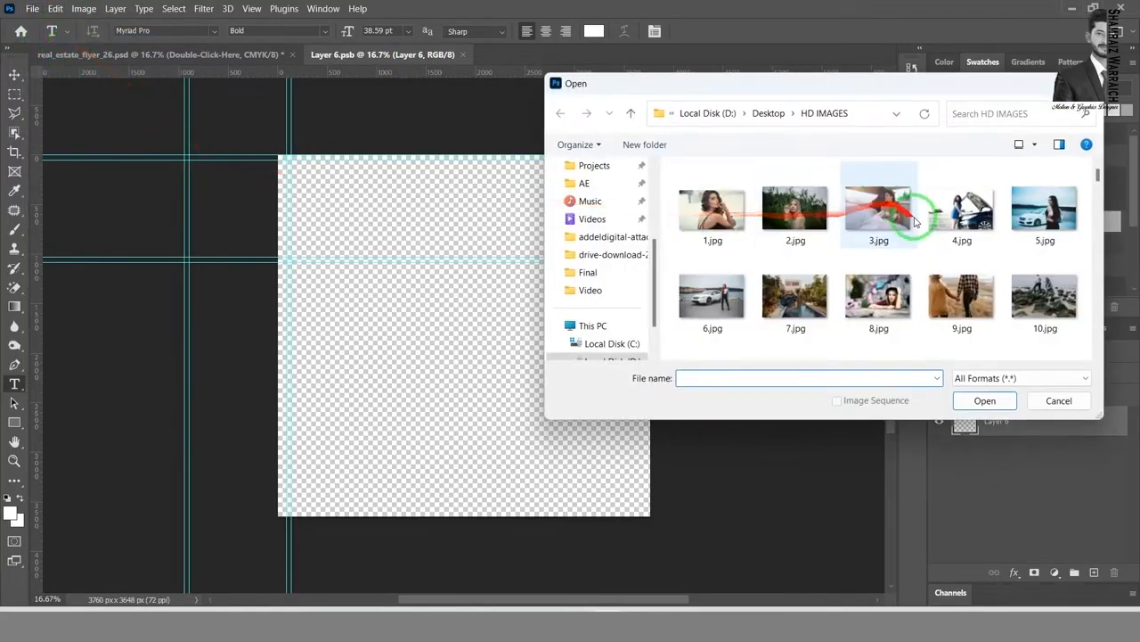
scroll(909, 232, down, 8)
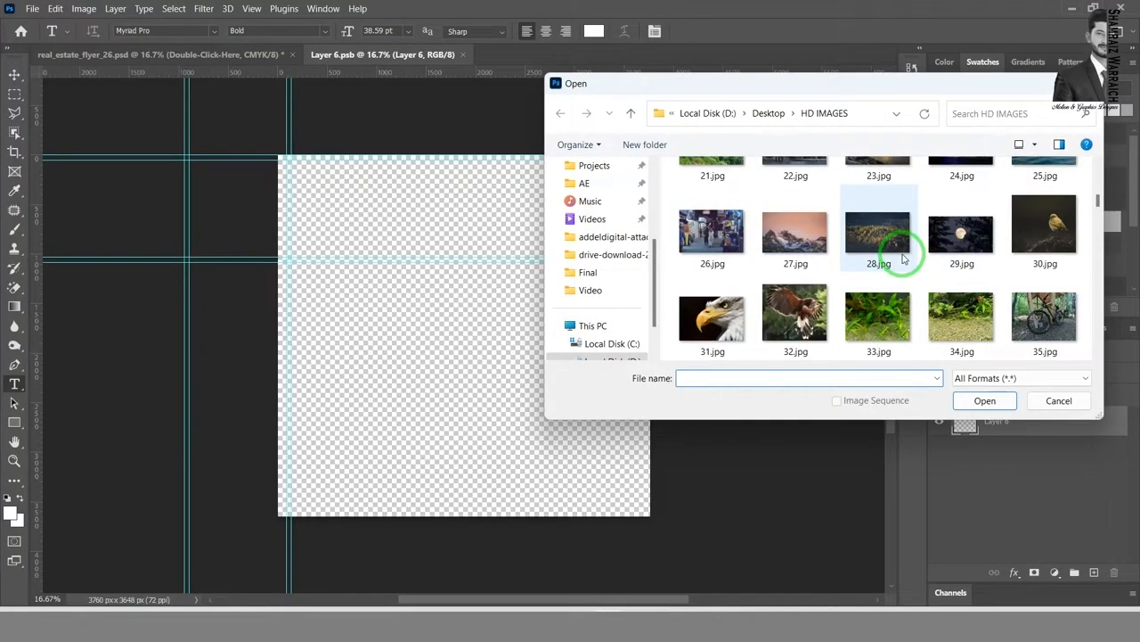
scroll(903, 258, up, 1)
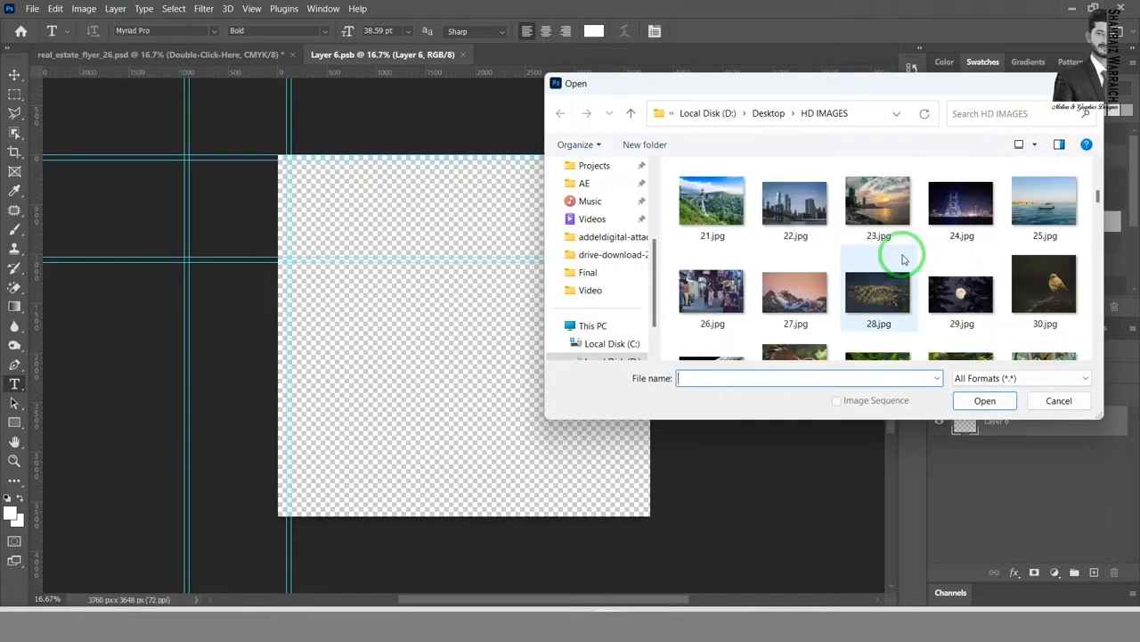
double_click(959, 208)
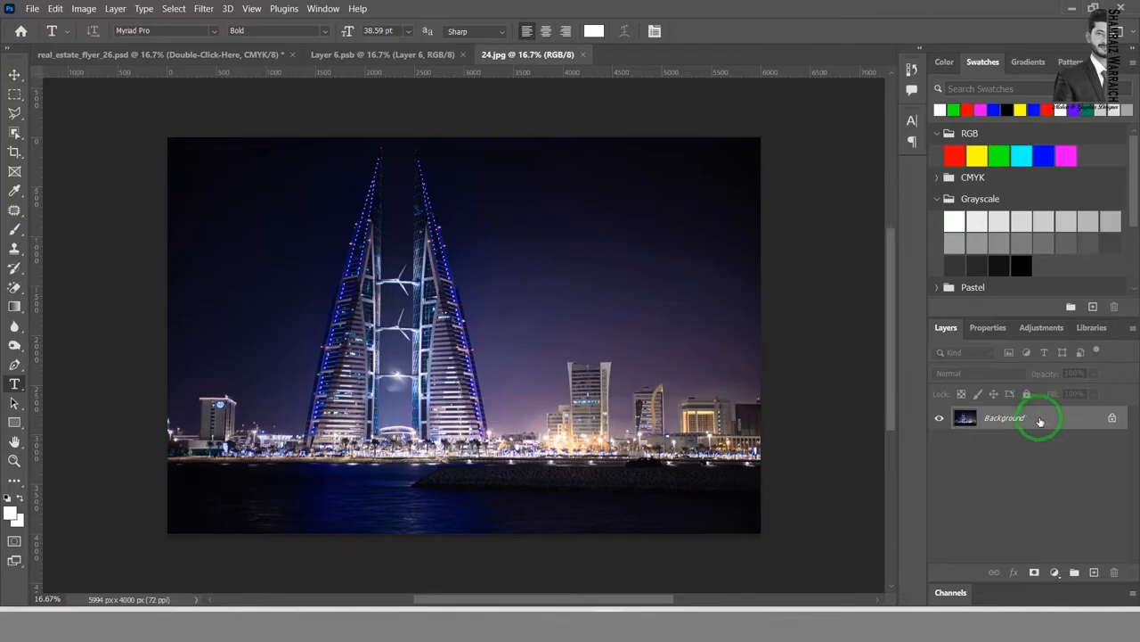
Step: Convert the locked Background of 24.jpg into a normal layer so that it can be moved
click(13, 76)
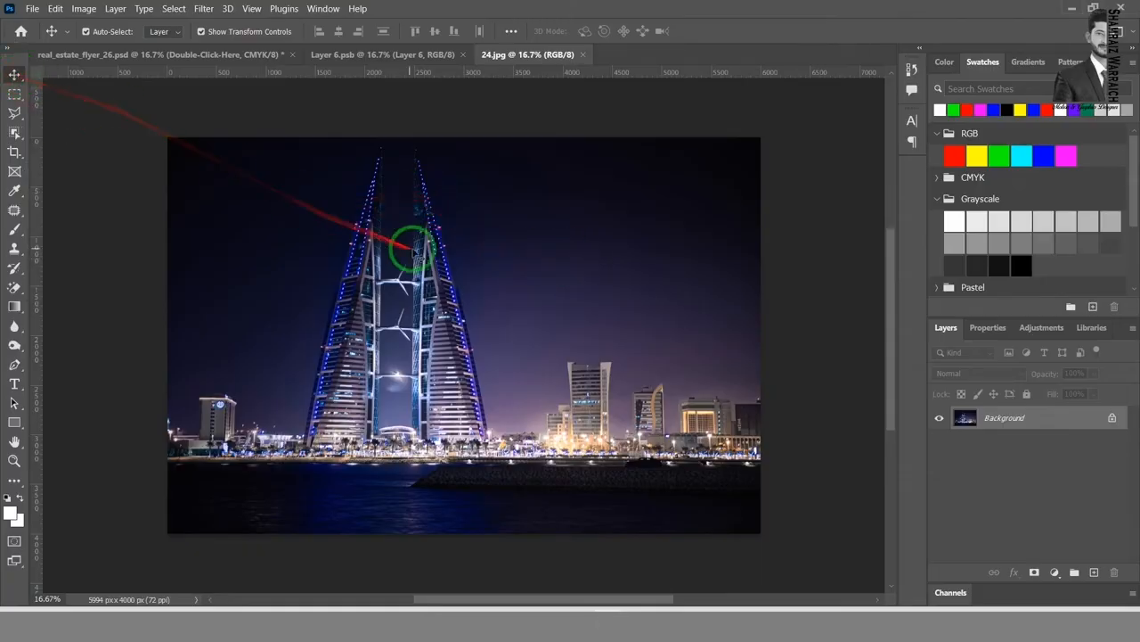
drag(408, 241, 293, 191)
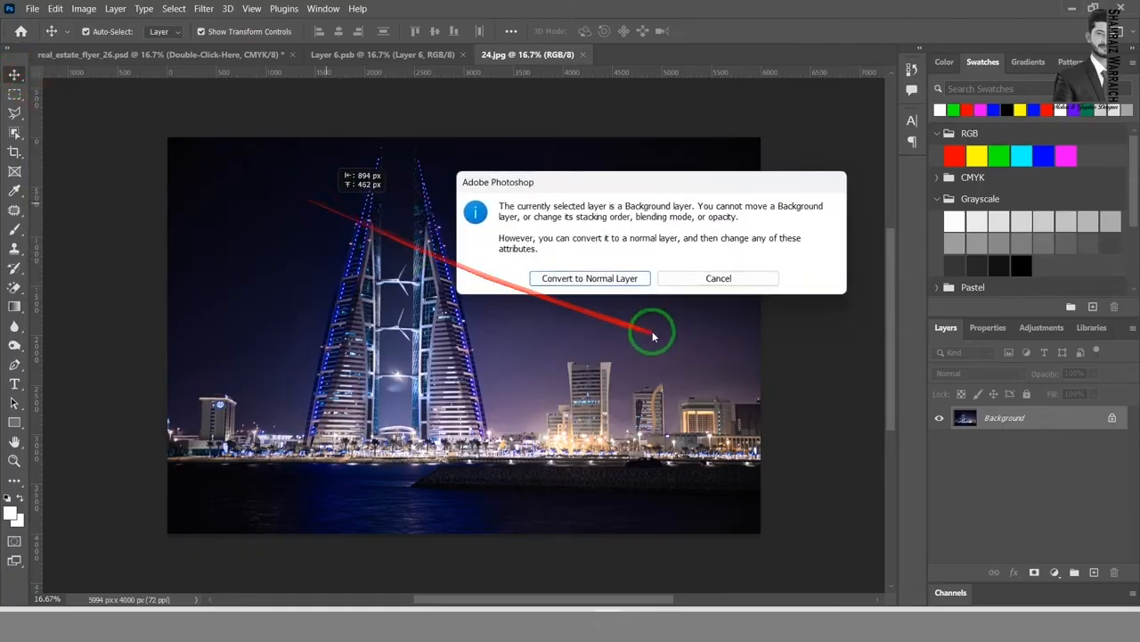
click(731, 278)
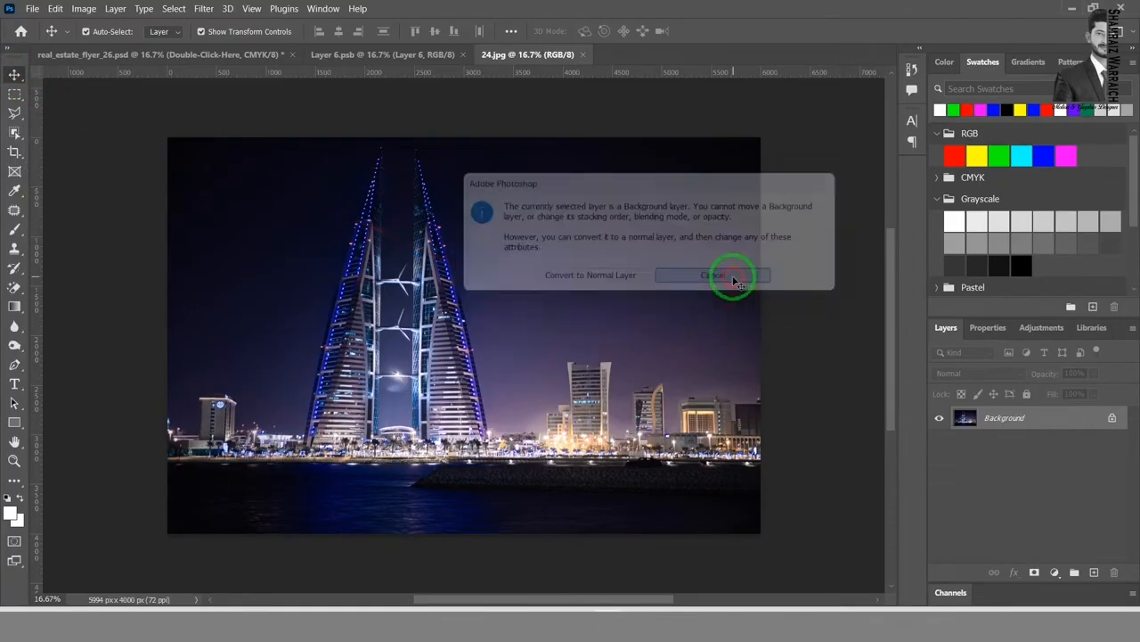
double_click(1051, 420)
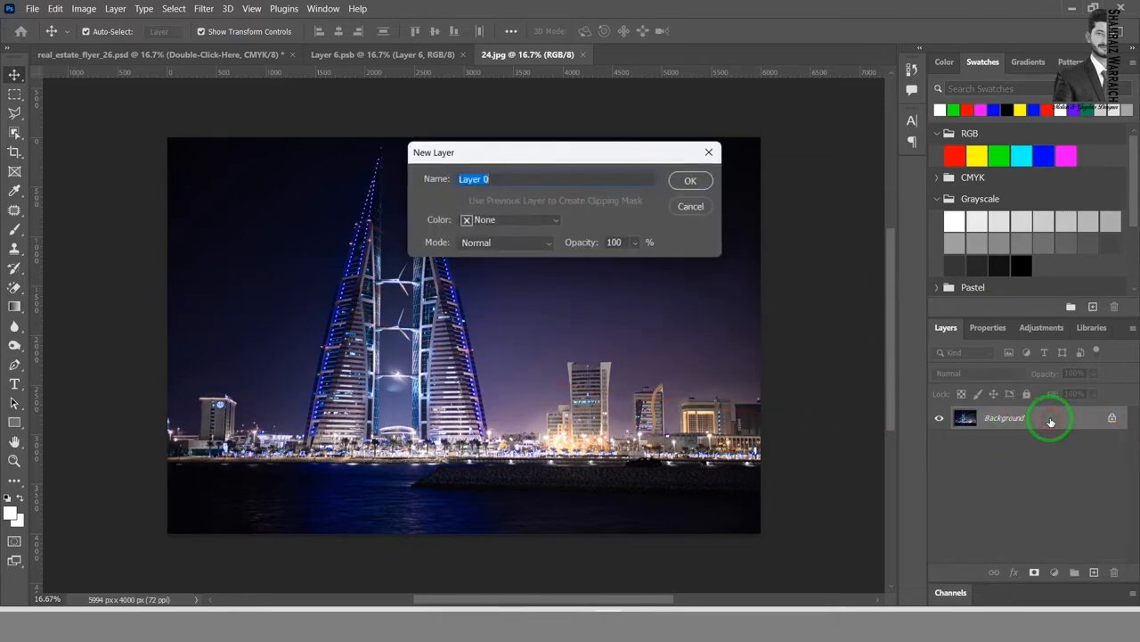
click(687, 179)
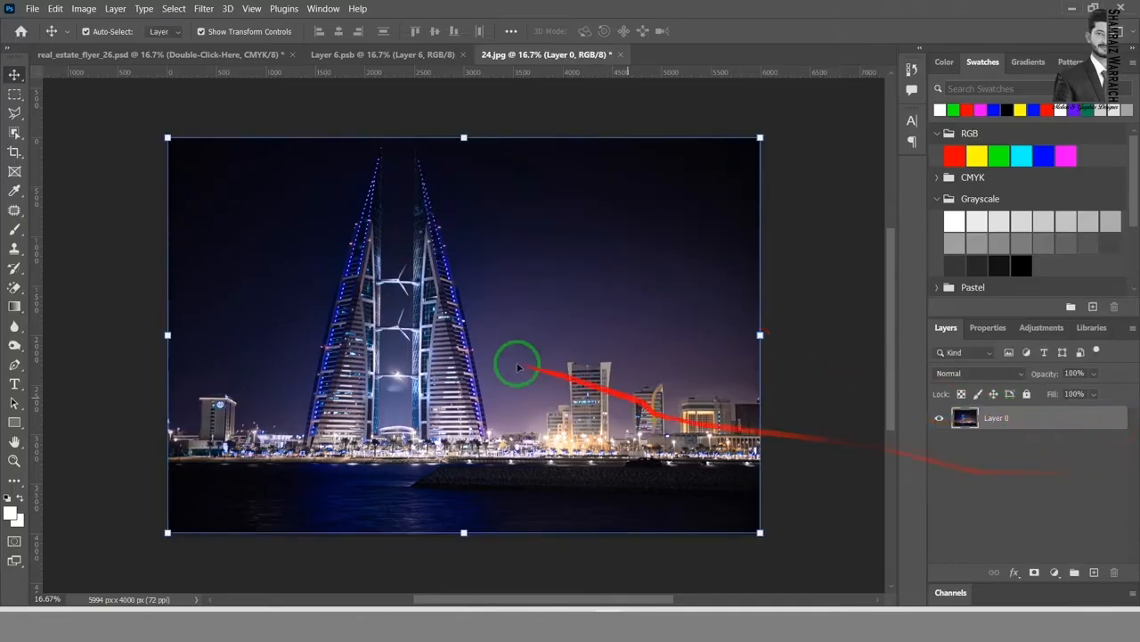
Step: Bring the tower photo from 24.jpg into the Layer 6.psb document, positioned to cover the whole canvas
drag(535, 269, 570, 271)
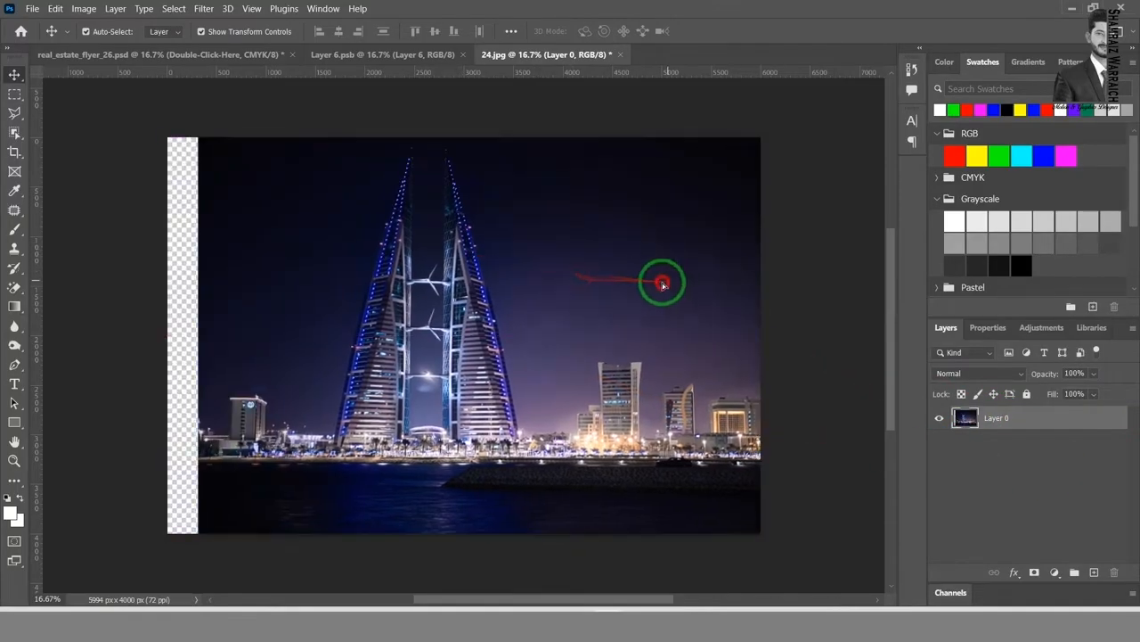
drag(659, 280, 568, 285)
drag(494, 299, 524, 347)
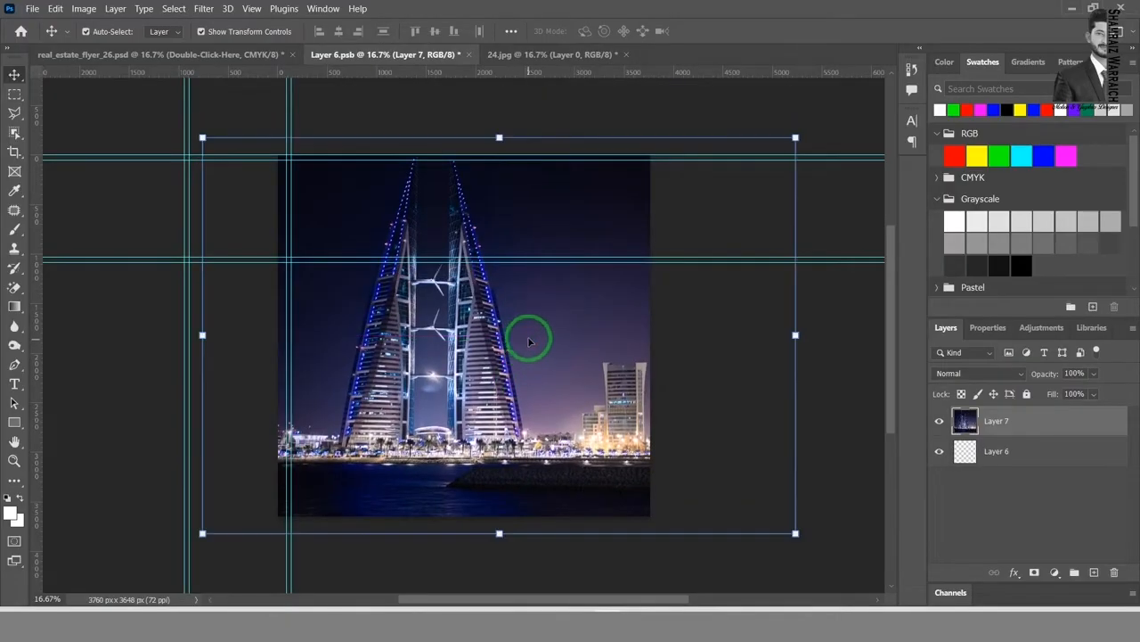
Step: Save the Layer 6.psb smart object and return to real_estate_flyer_26.psd
key(ctrl+s)
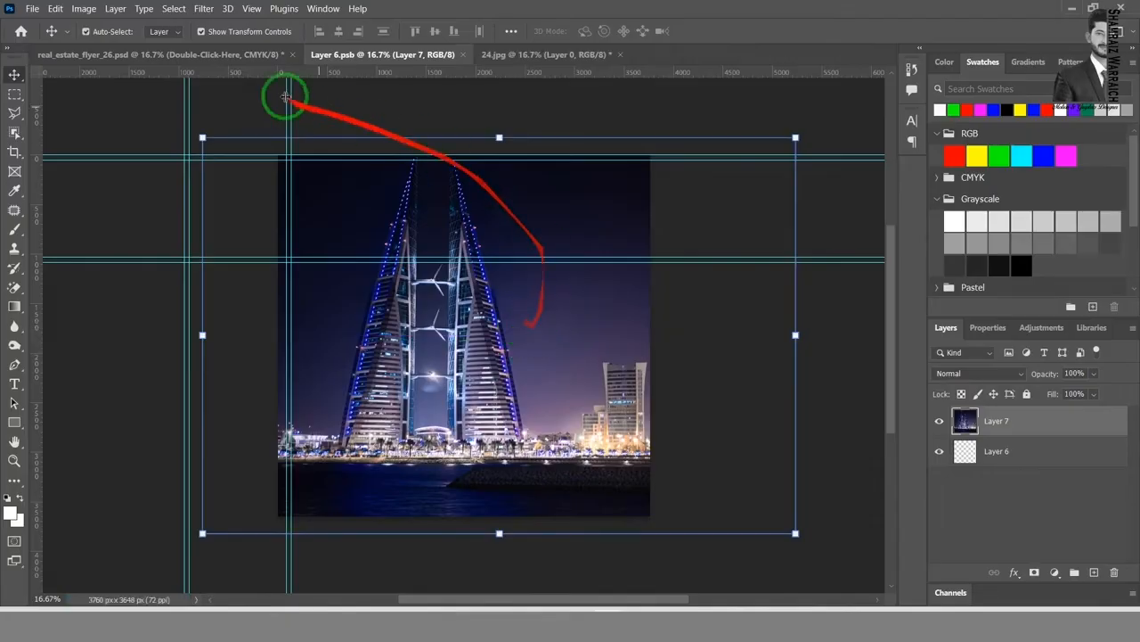
click(204, 55)
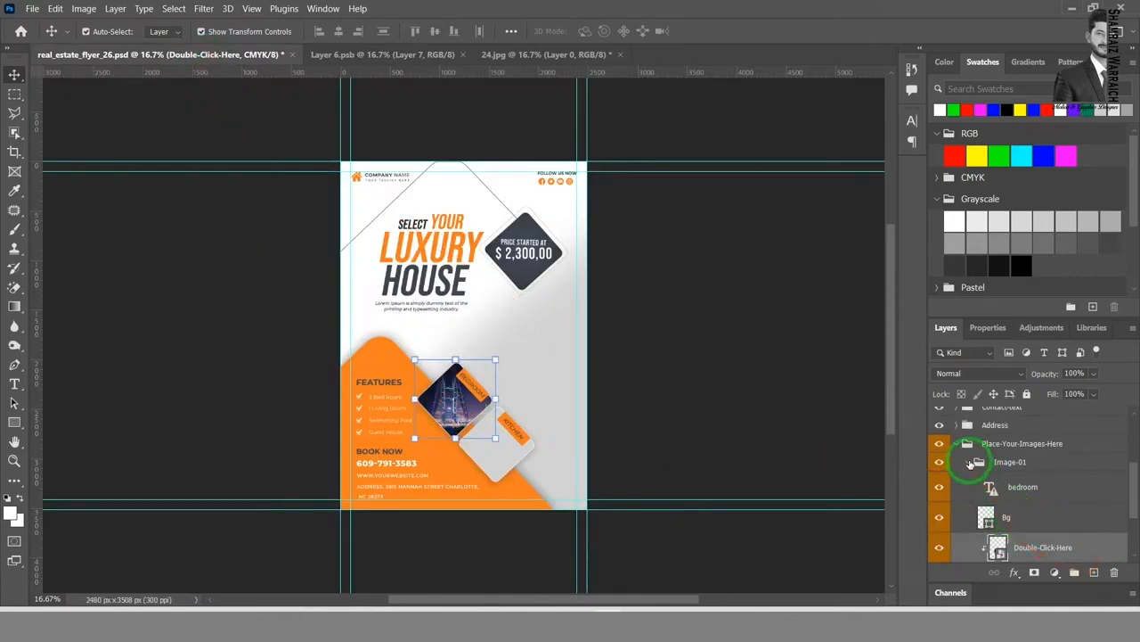
Step: Replace the bedroom label on the tower photo with "your text" using the Horizontal Type tool
click(472, 383)
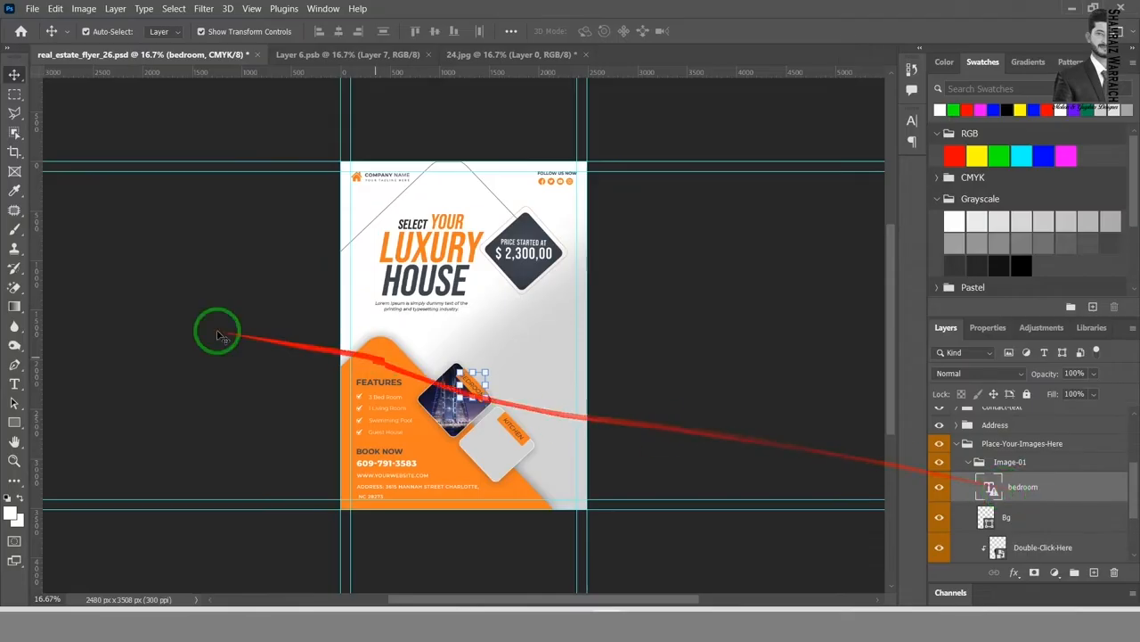
click(16, 385)
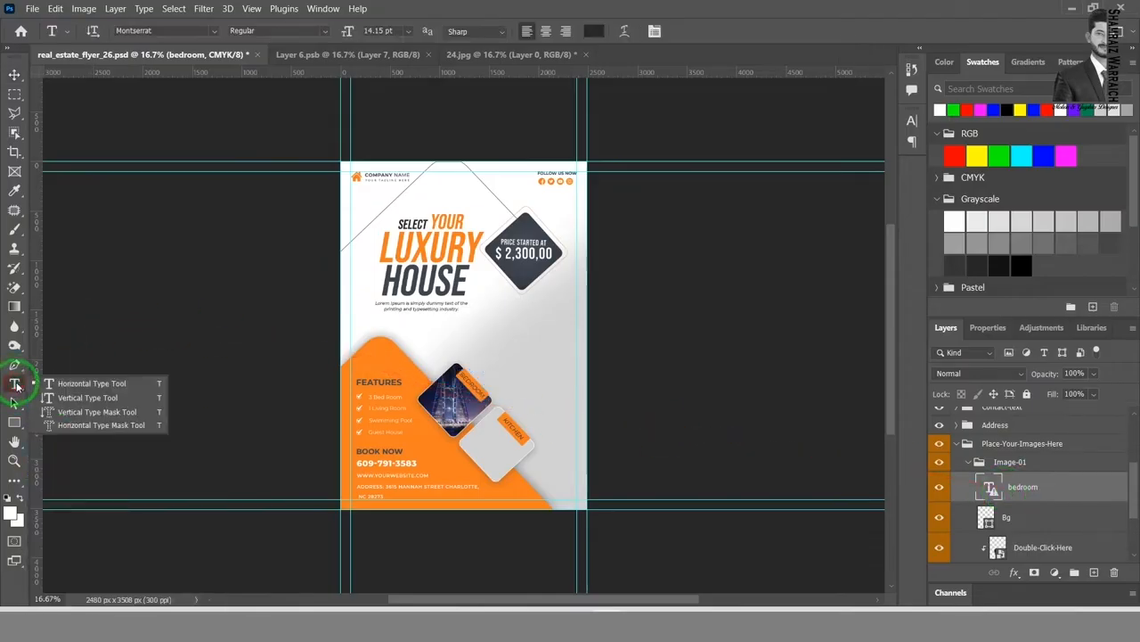
click(62, 386)
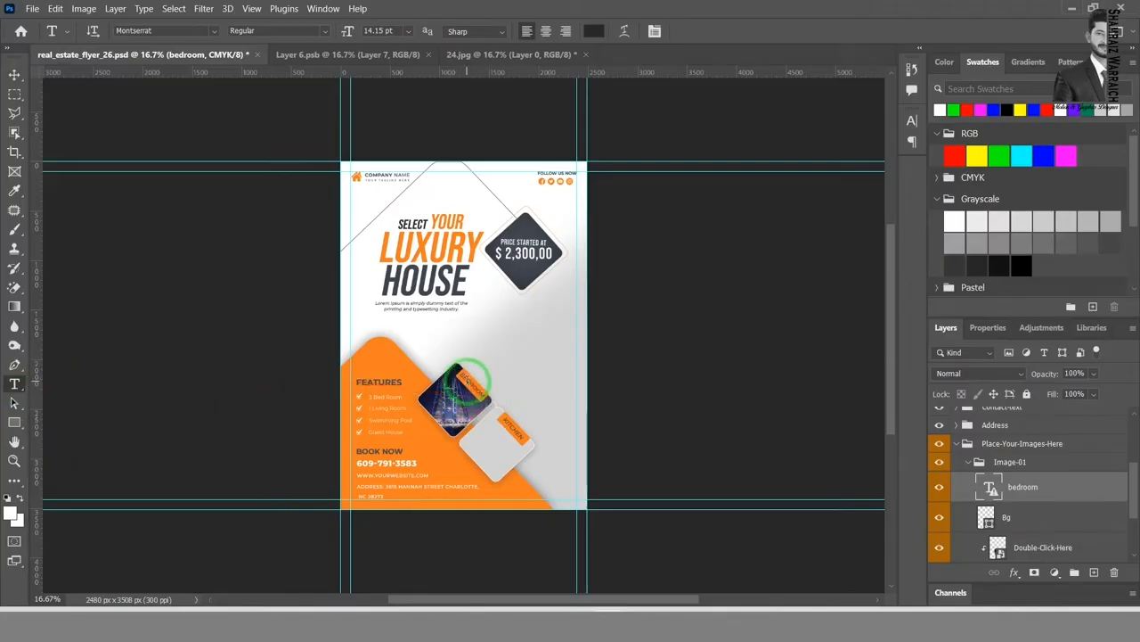
click(470, 381)
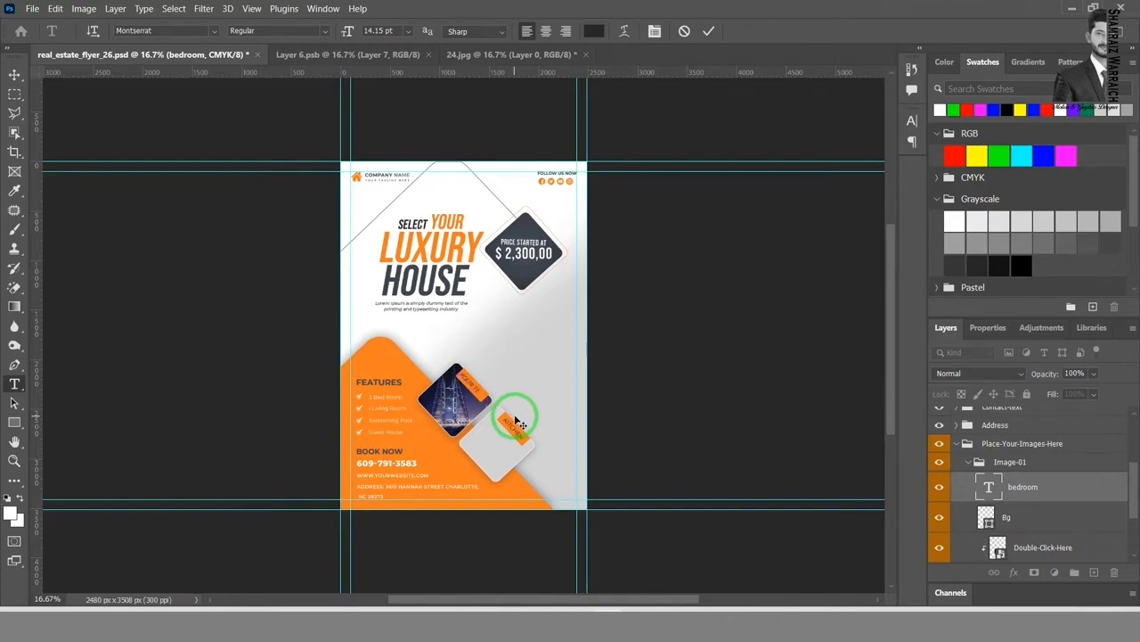
click(709, 30)
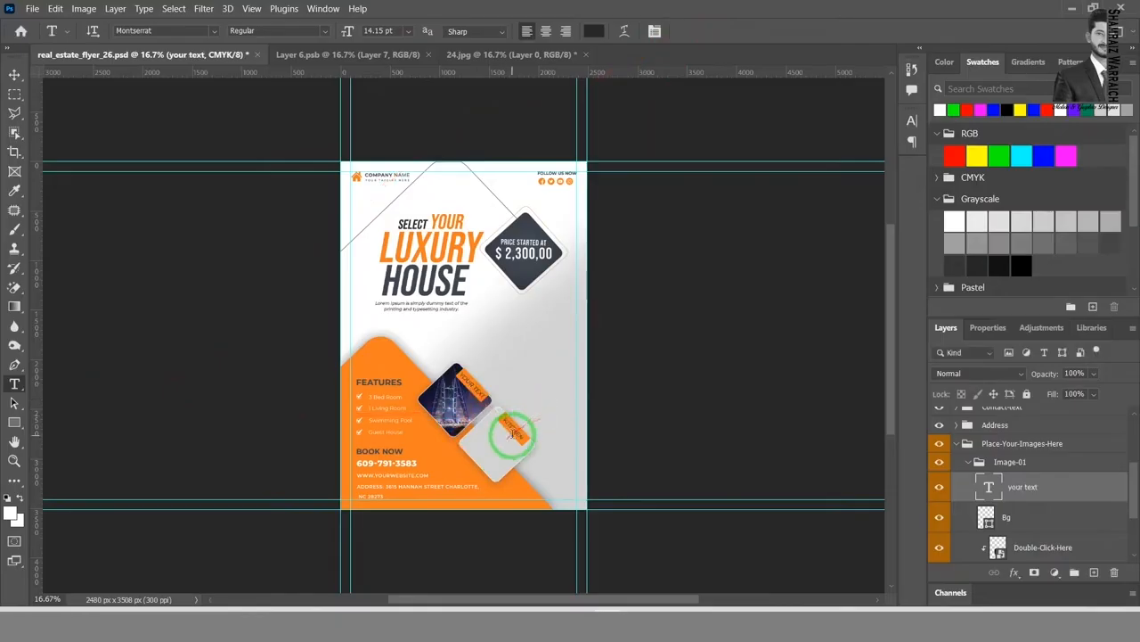
Step: Open the contents of the Double-Click-Here smart object in Image-02, and open 6.jpg from the HD IMAGES folder
click(970, 462)
click(986, 515)
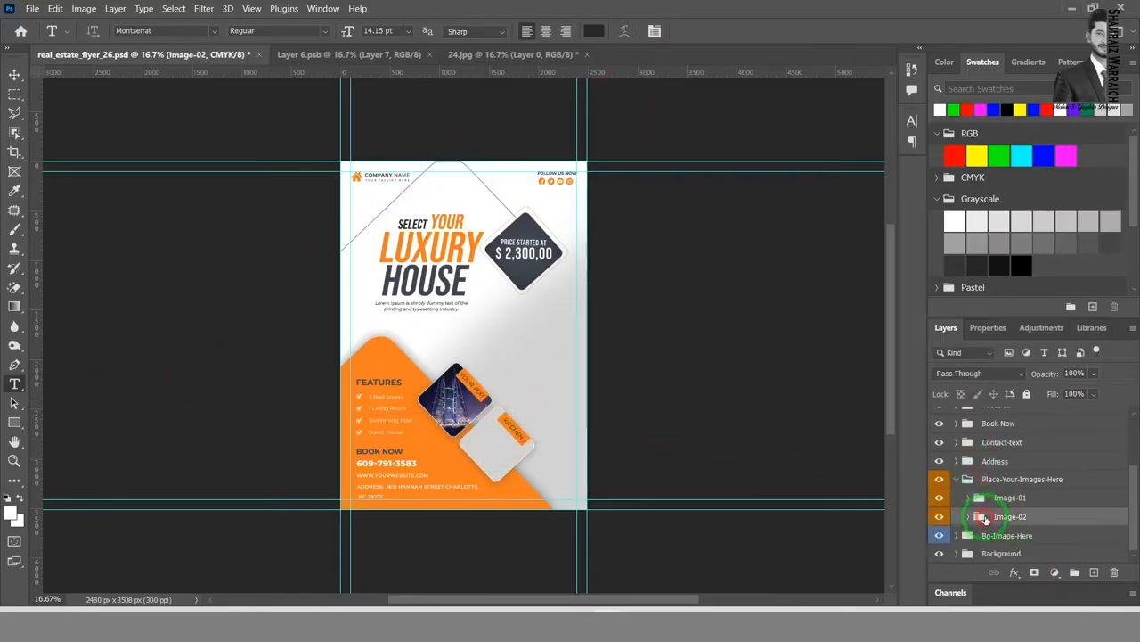
click(969, 517)
scroll(1034, 541, down, 5)
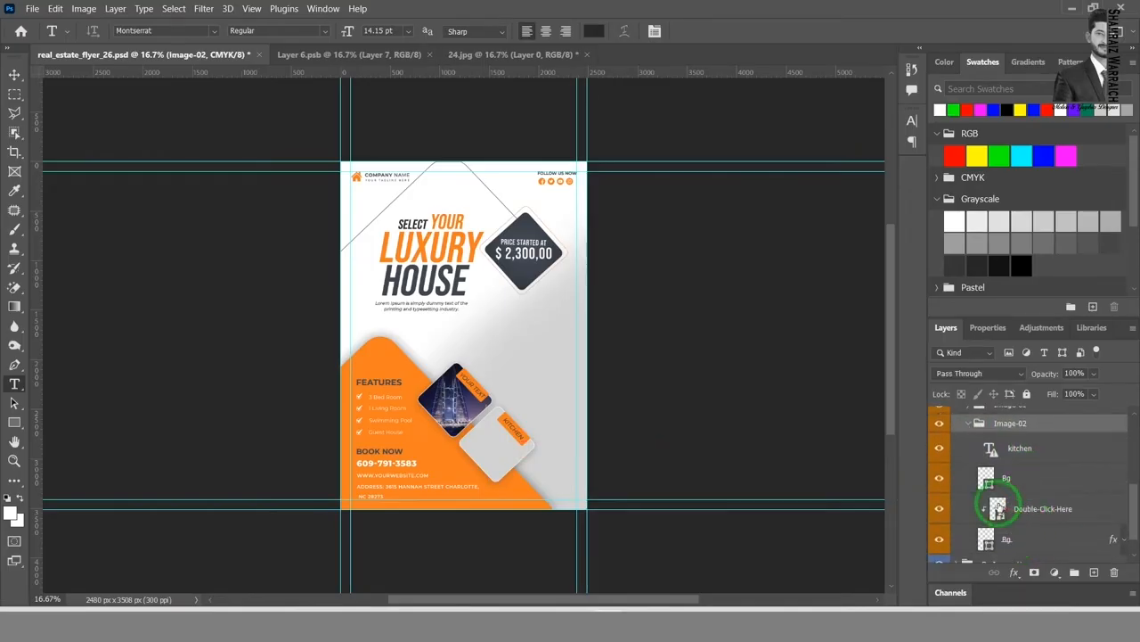
double_click(998, 507)
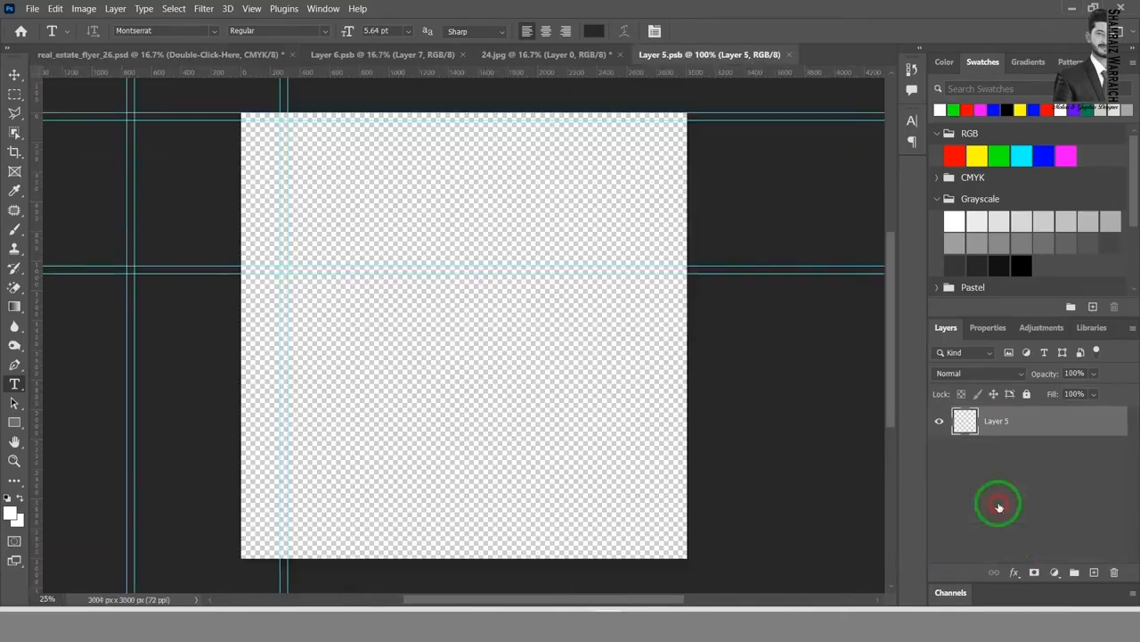
click(34, 9)
click(49, 36)
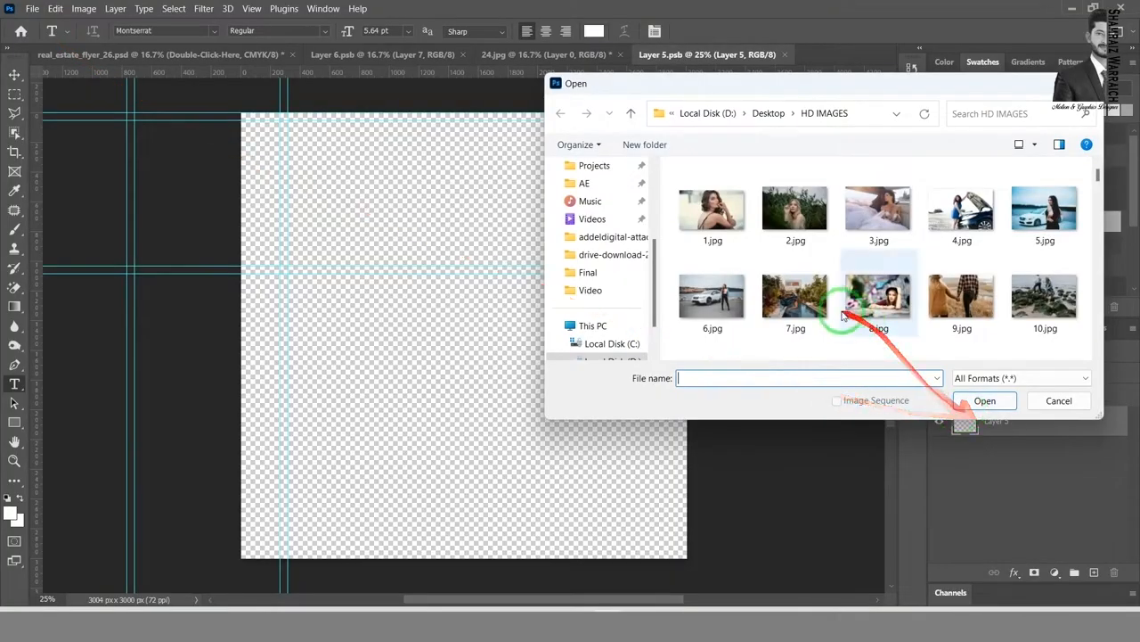
double_click(712, 296)
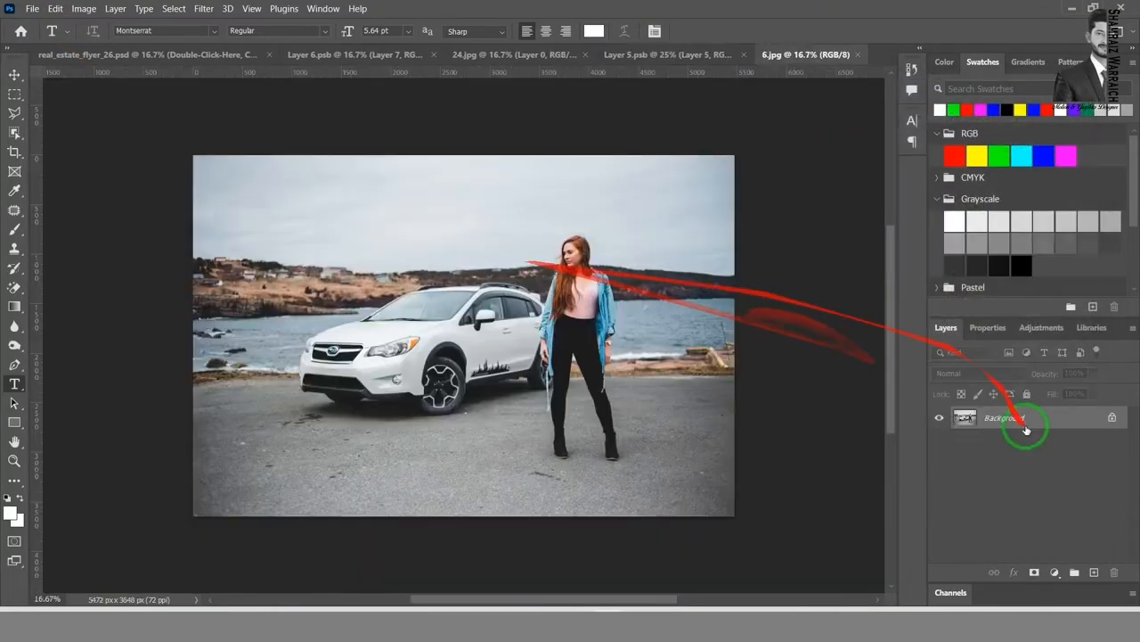
Step: Convert the locked Background of 6.jpg into a normal layer named Layer 0
double_click(1025, 429)
click(689, 178)
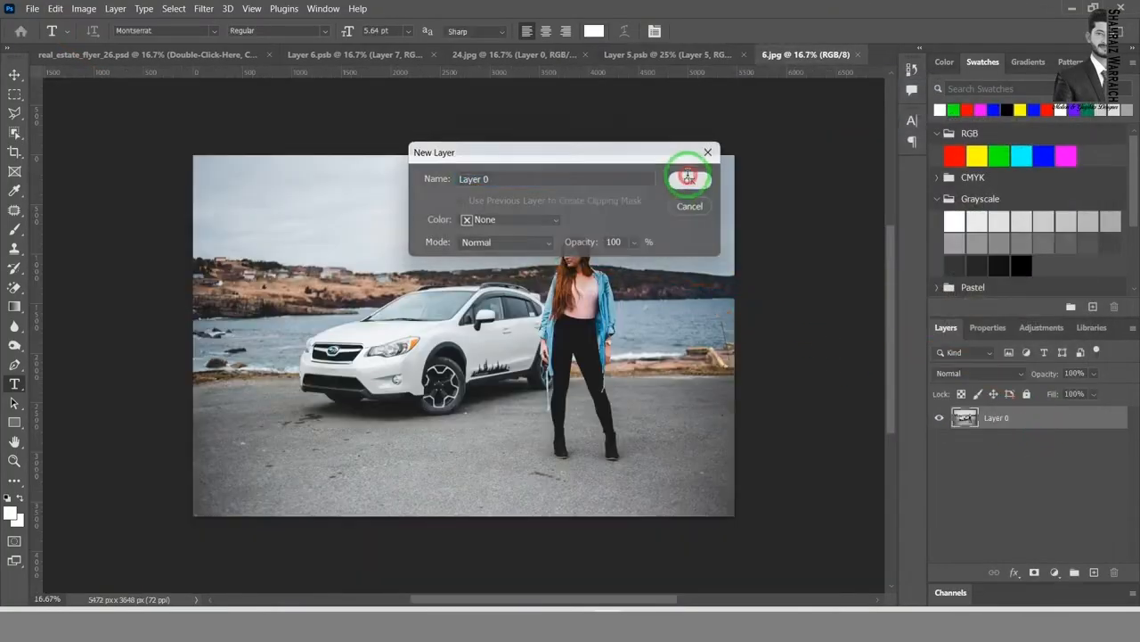
click(1059, 419)
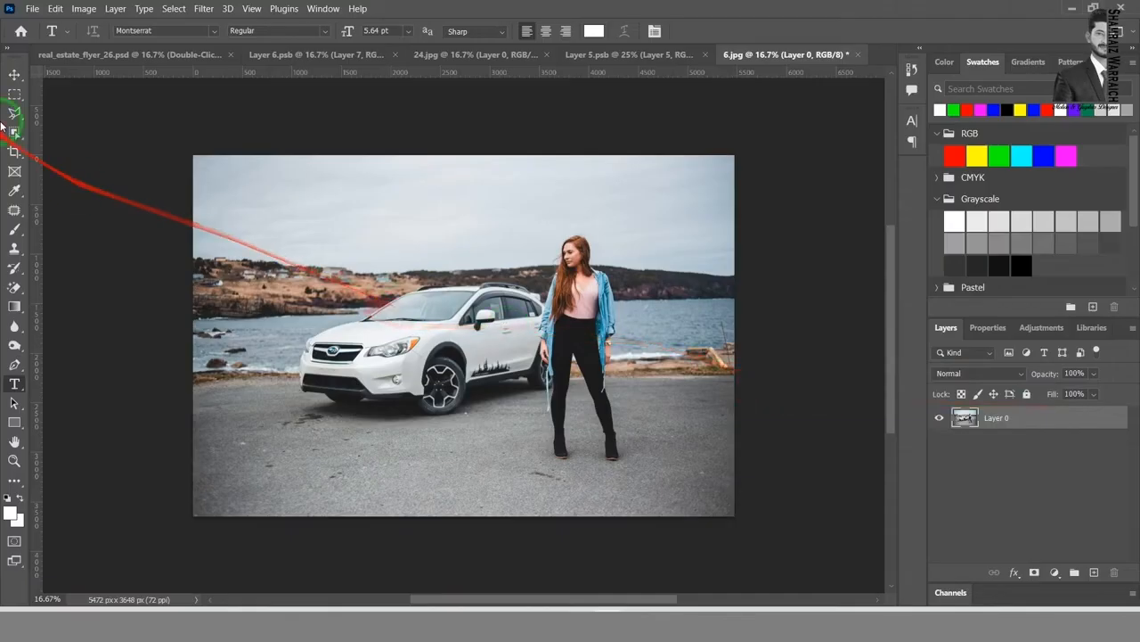
Step: Bring the car photo from 6.jpg into Layer 5.psb, scaled to about 83% and positioned to cover the whole canvas
click(14, 75)
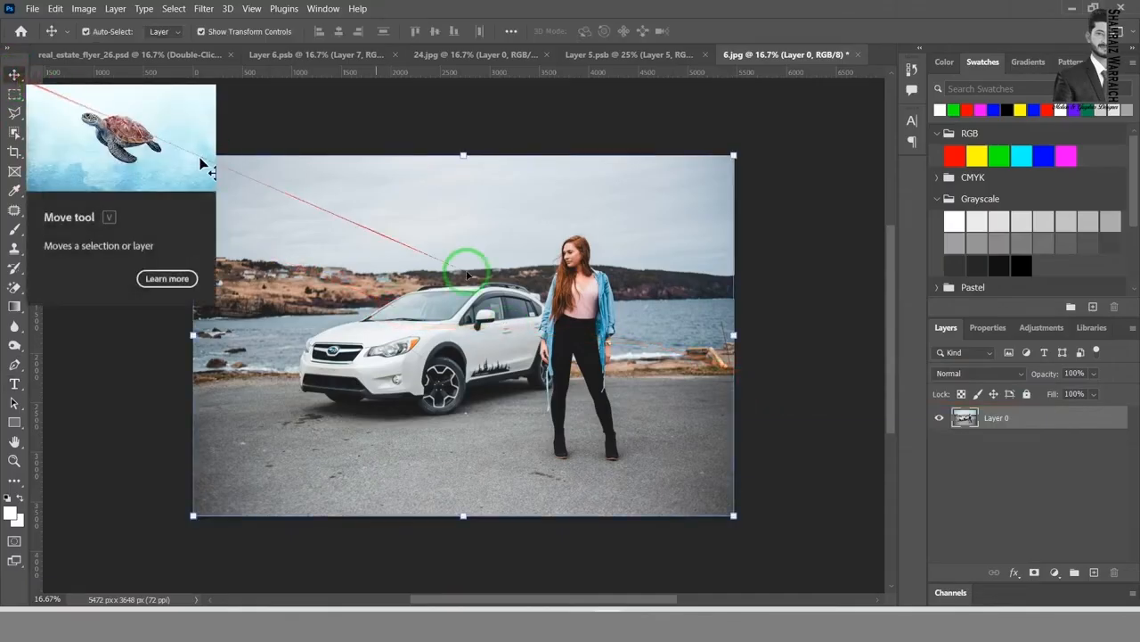
drag(421, 242, 488, 344)
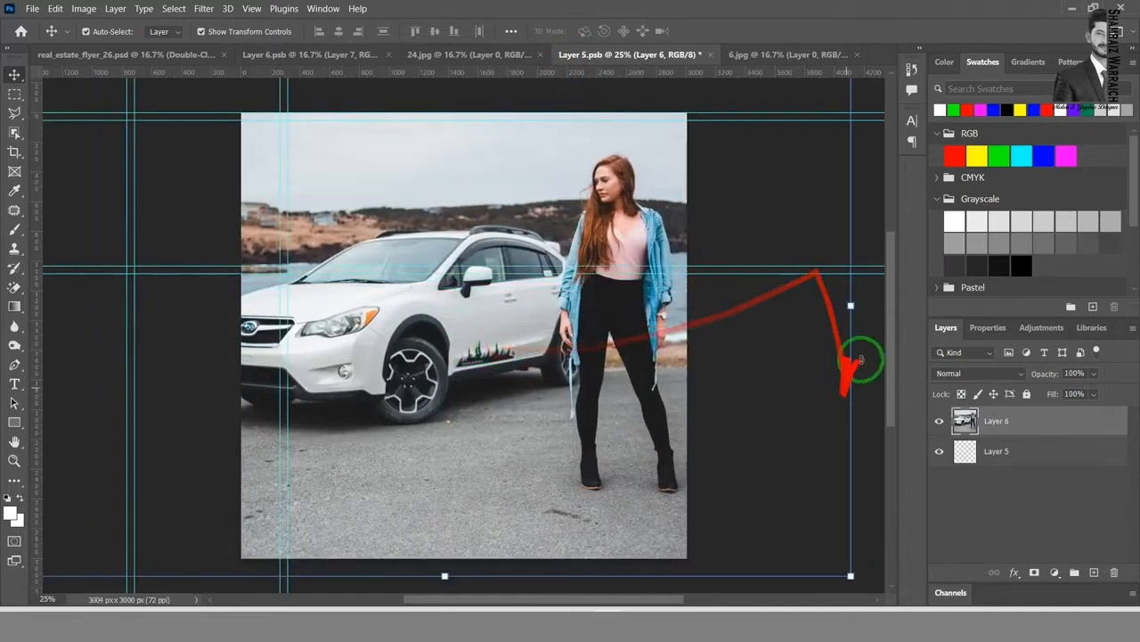
drag(851, 305, 703, 321)
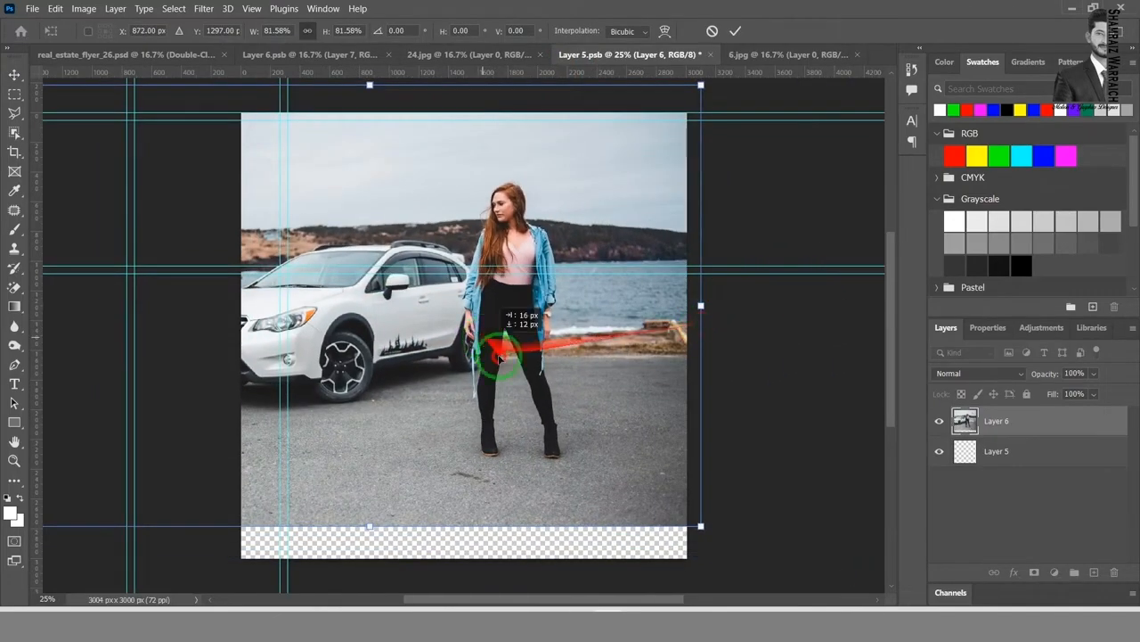
drag(496, 339, 508, 371)
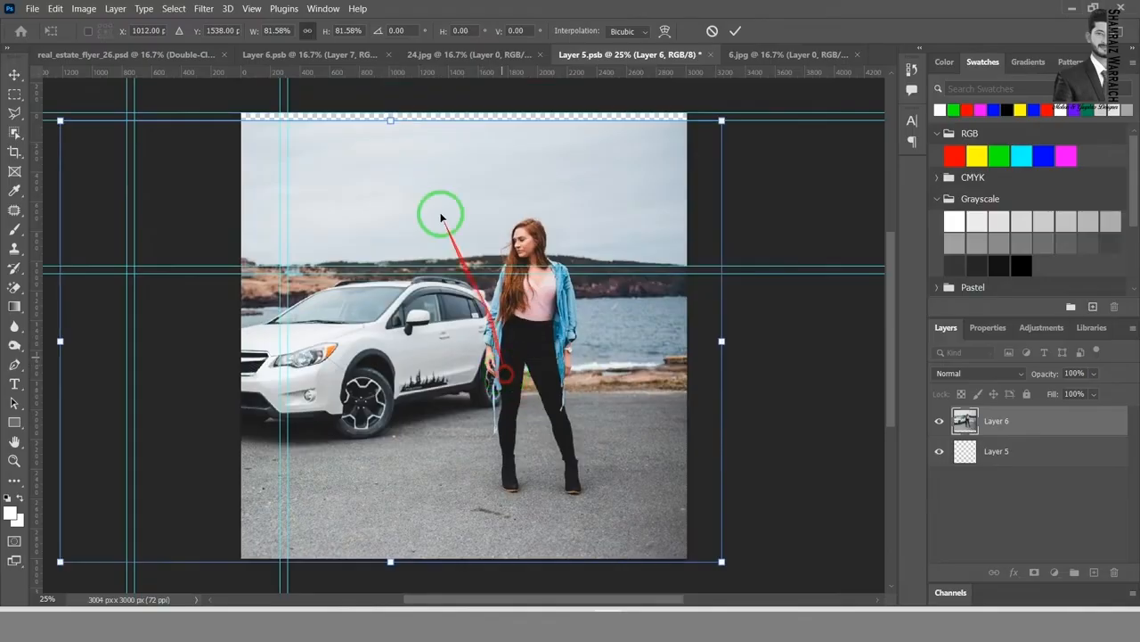
drag(390, 120, 390, 112)
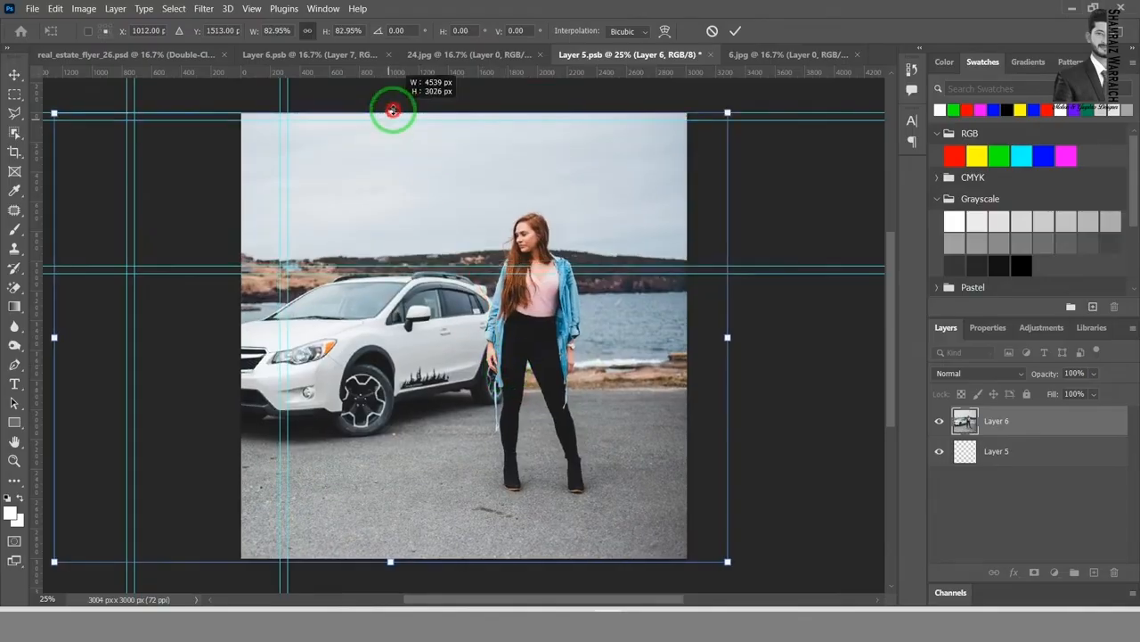
drag(540, 265, 590, 266)
click(735, 30)
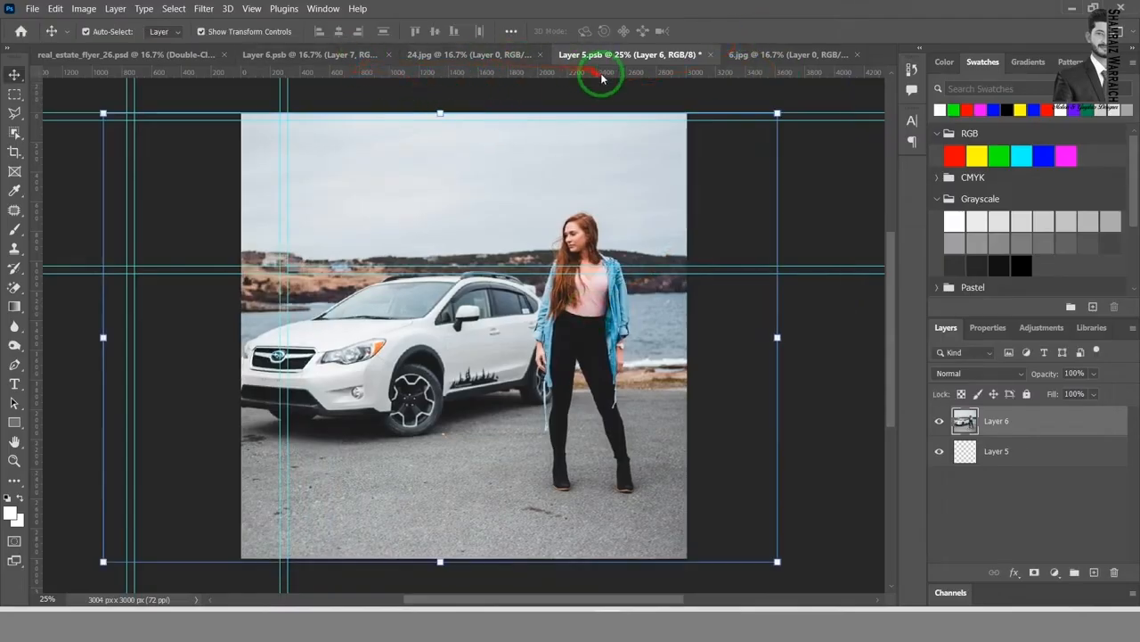
Step: Save the Layer 5.psb smart object and return to real_estate_flyer_26.psd
key(ctrl+s)
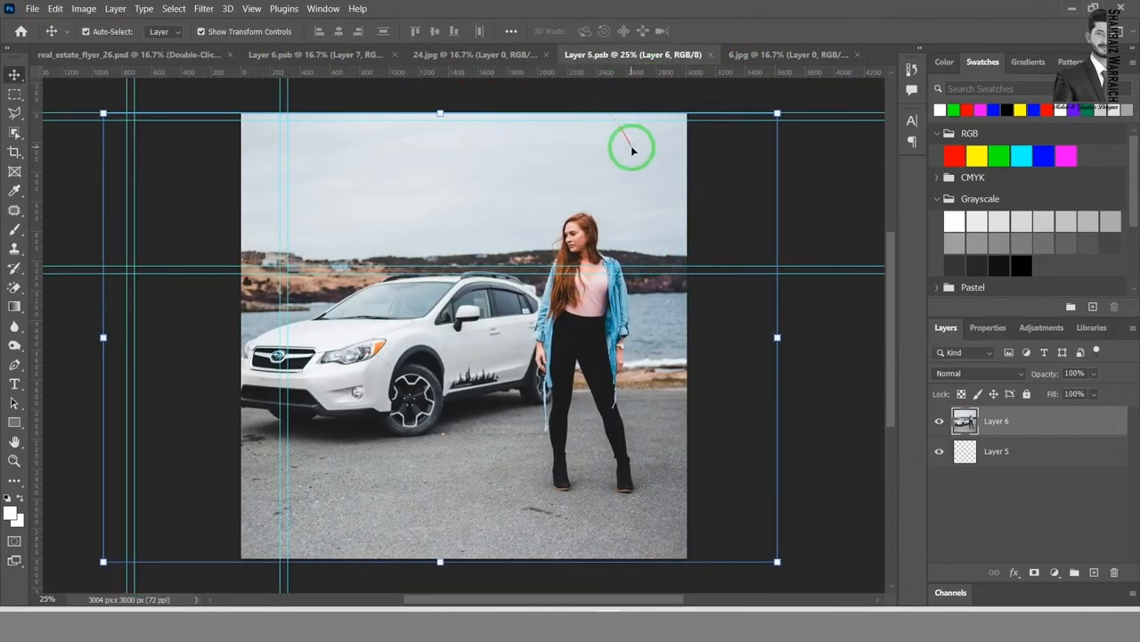
click(159, 56)
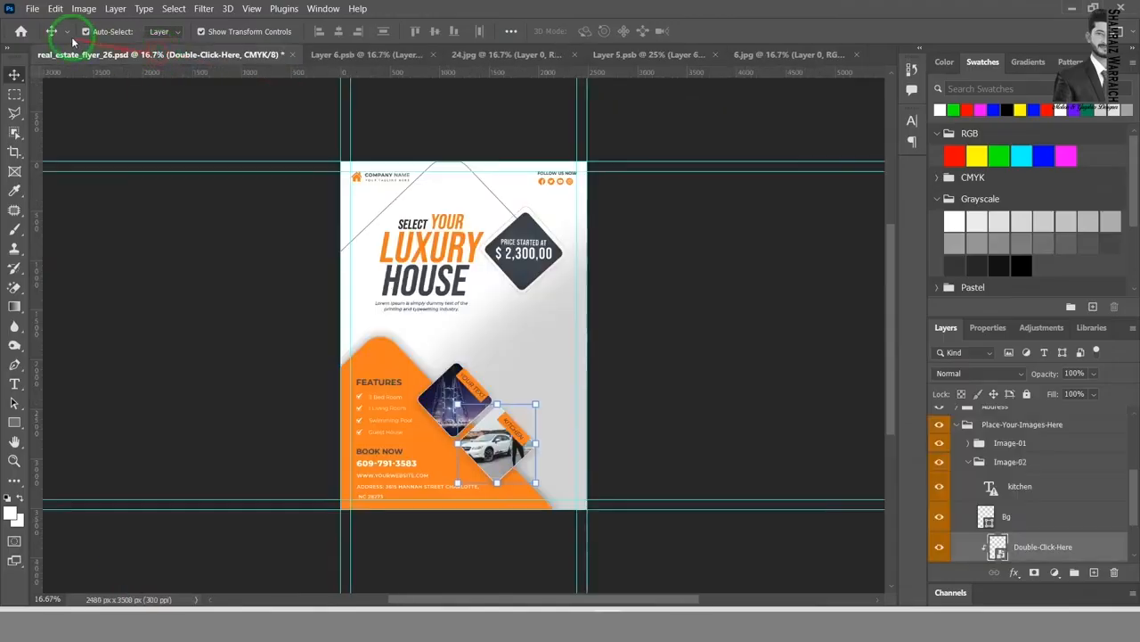
click(490, 444)
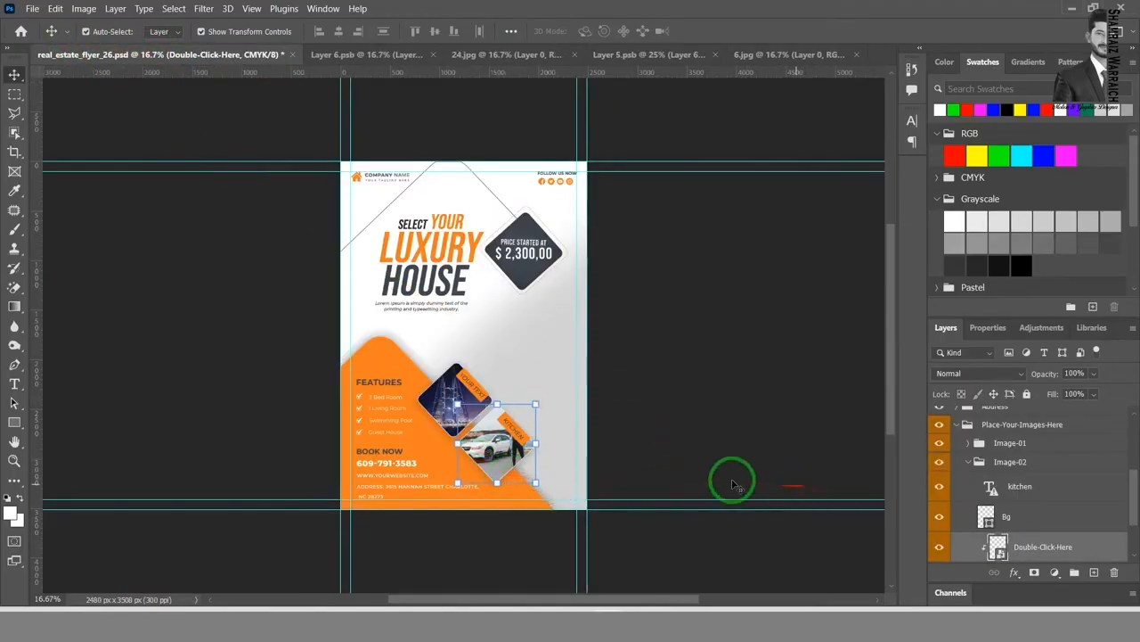
Step: Try a smaller car photo in Layer 5.psb, saving it to check how it fits the flyer's placeholder
click(768, 56)
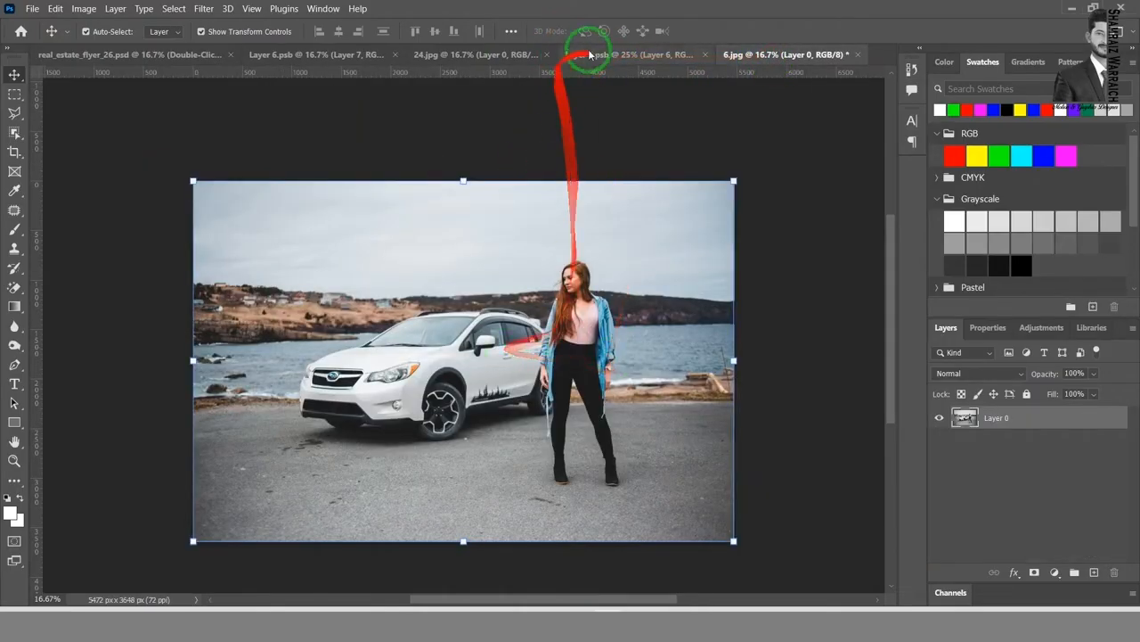
click(650, 52)
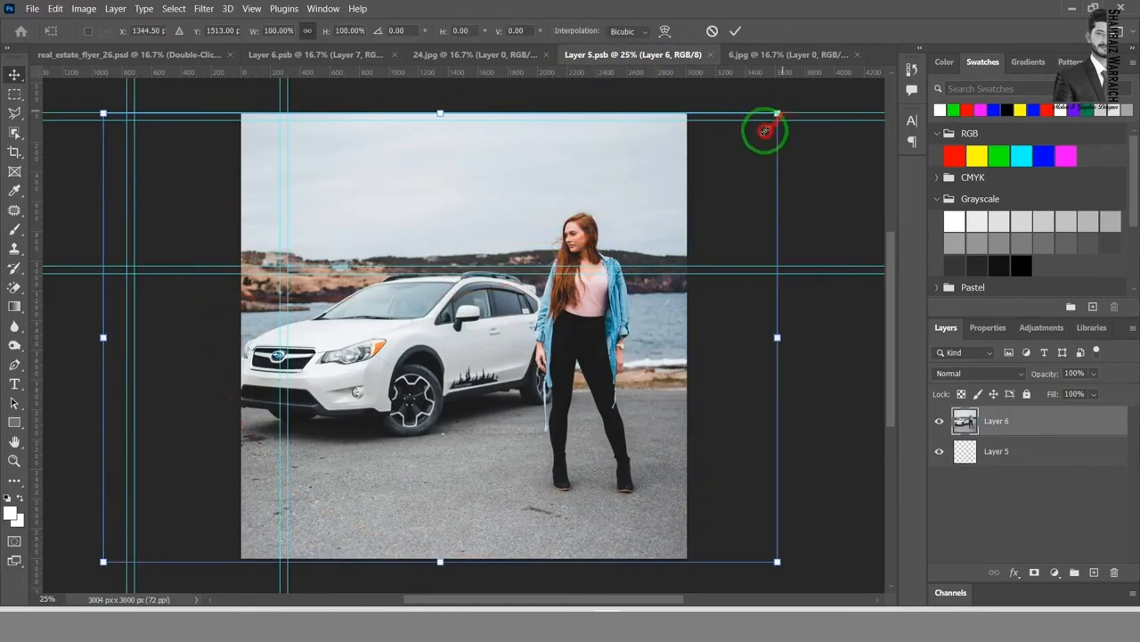
drag(777, 114, 683, 227)
click(738, 30)
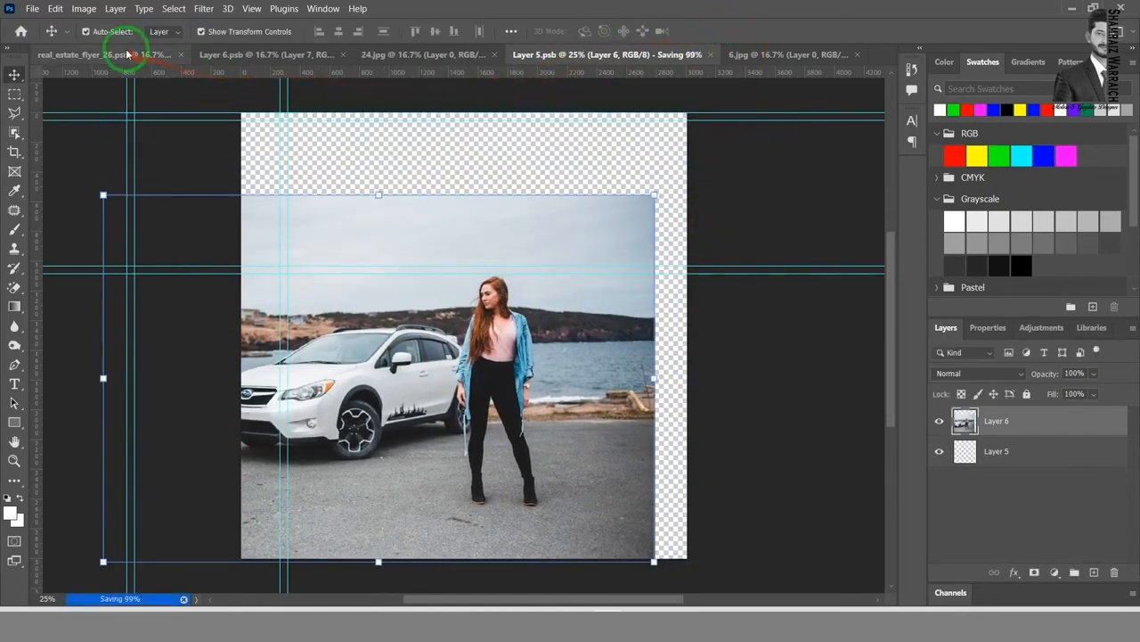
click(120, 54)
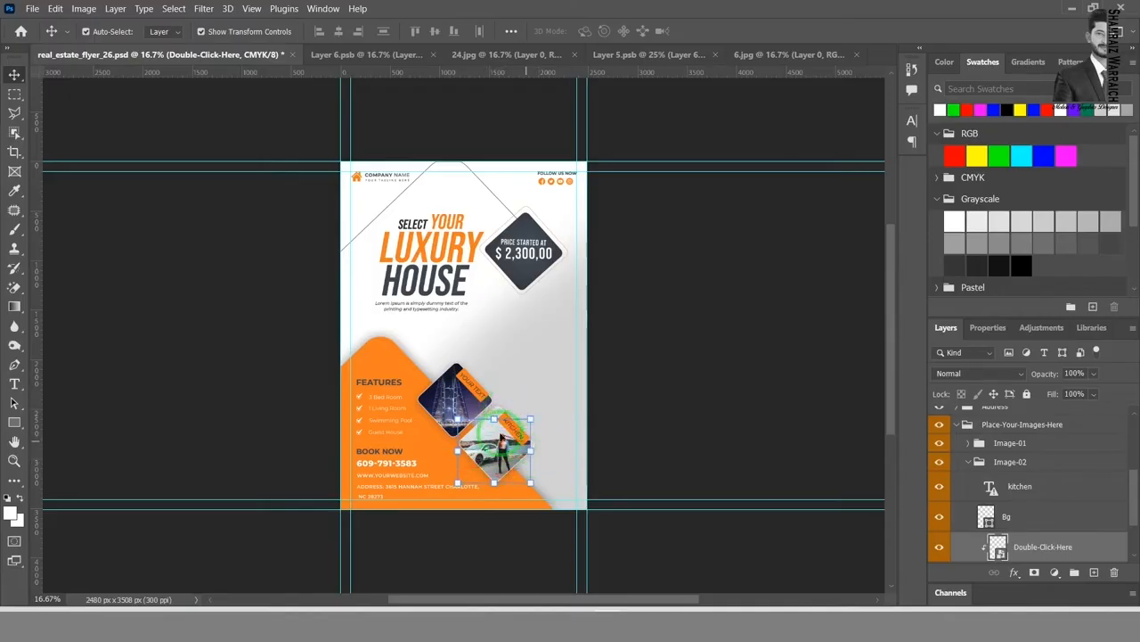
click(643, 399)
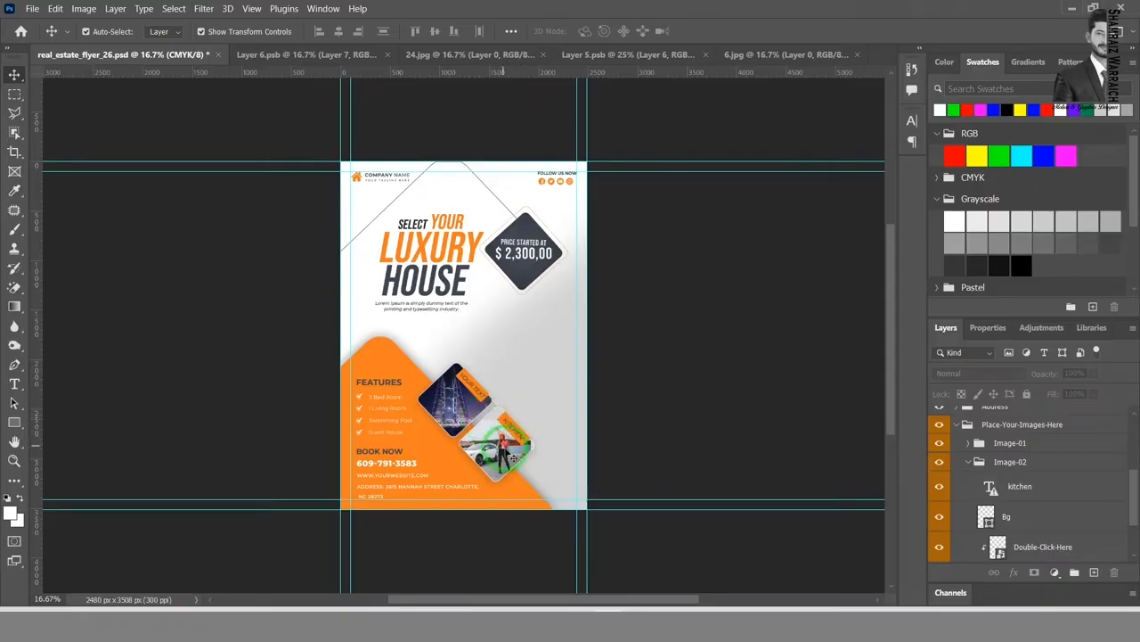
Step: Enlarge the car photo in Layer 5.psb to about 123% so that it covers the canvas, and save it back to the flyer
drag(542, 454, 799, 92)
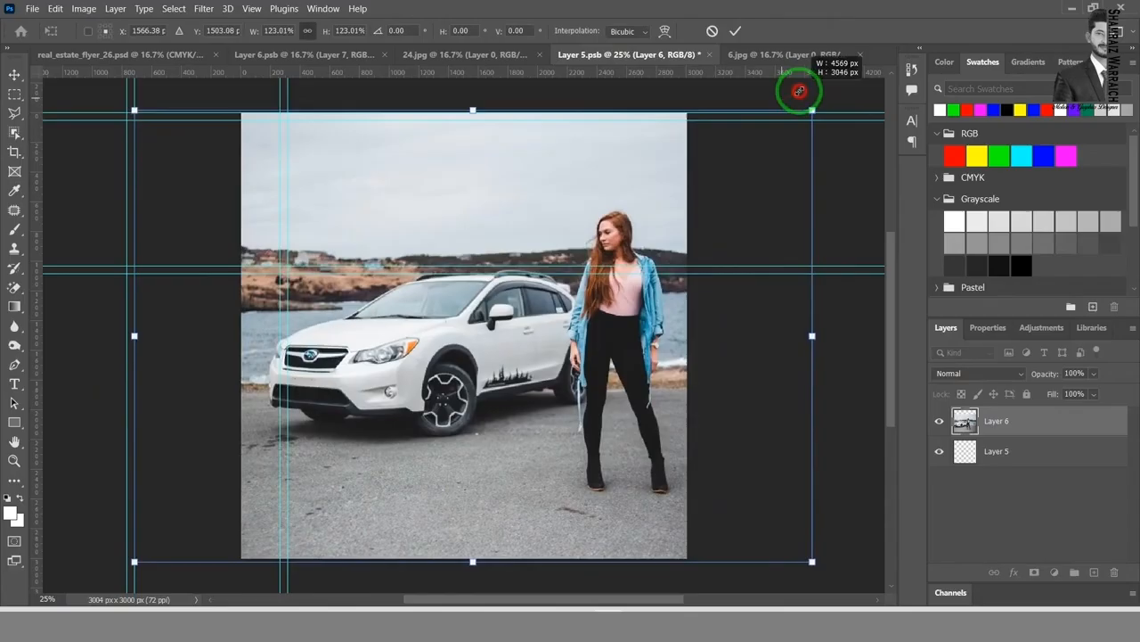
click(738, 30)
key(ctrl+s)
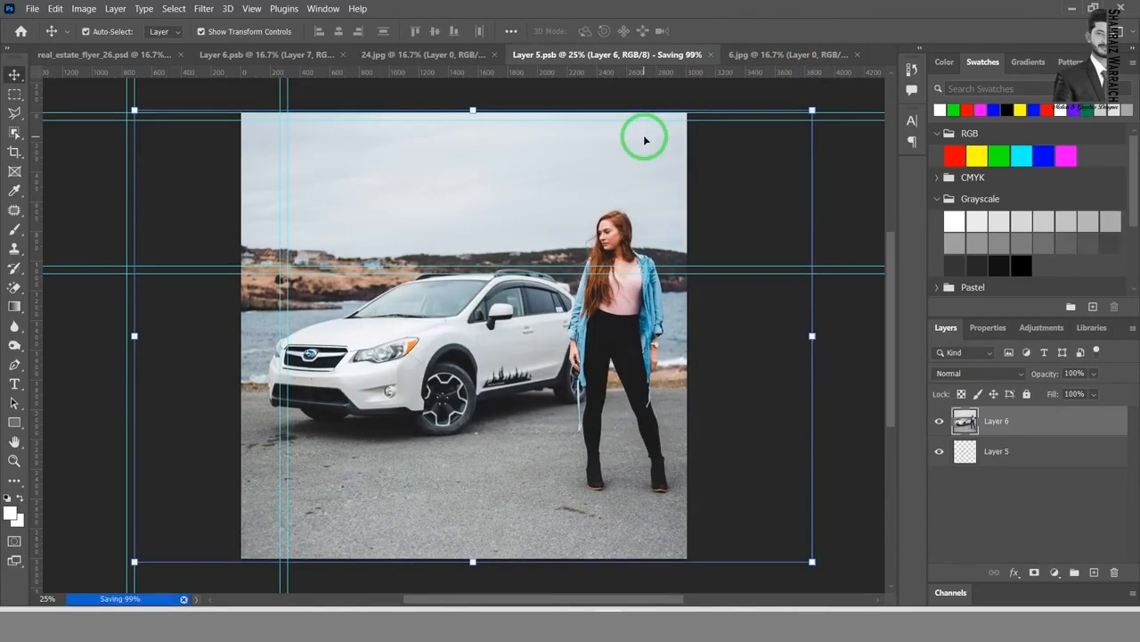
click(141, 59)
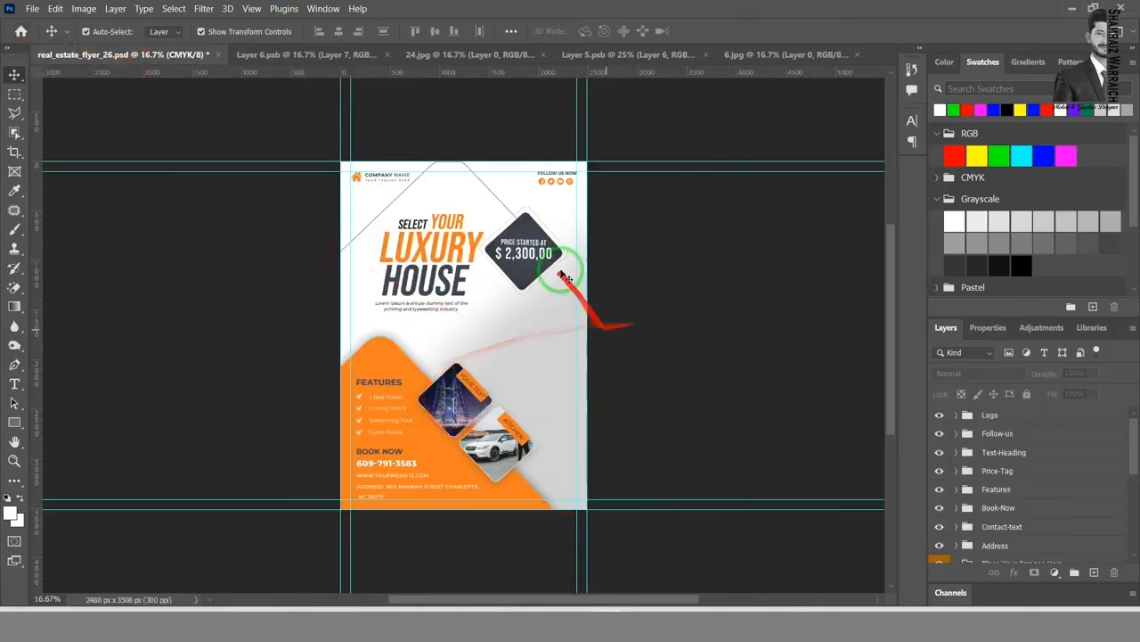
Step: Locate the flyer's background shape among the layers, and collapse the Background and Place-Your-Images-Here groups
click(462, 330)
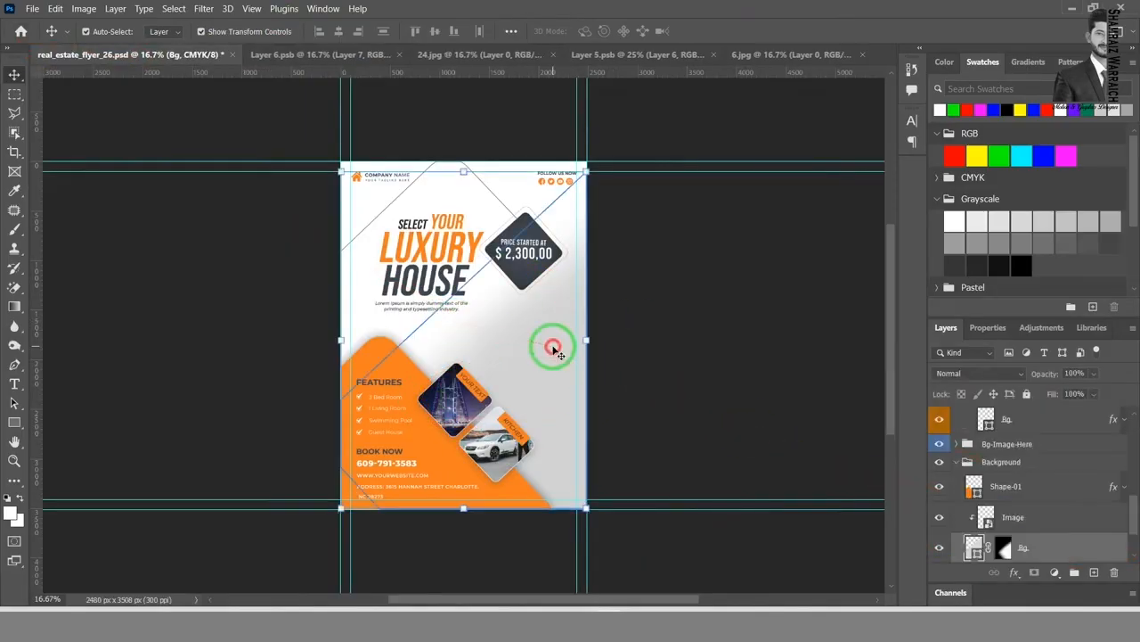
scroll(1031, 480, down, 1)
scroll(1025, 478, up, 2)
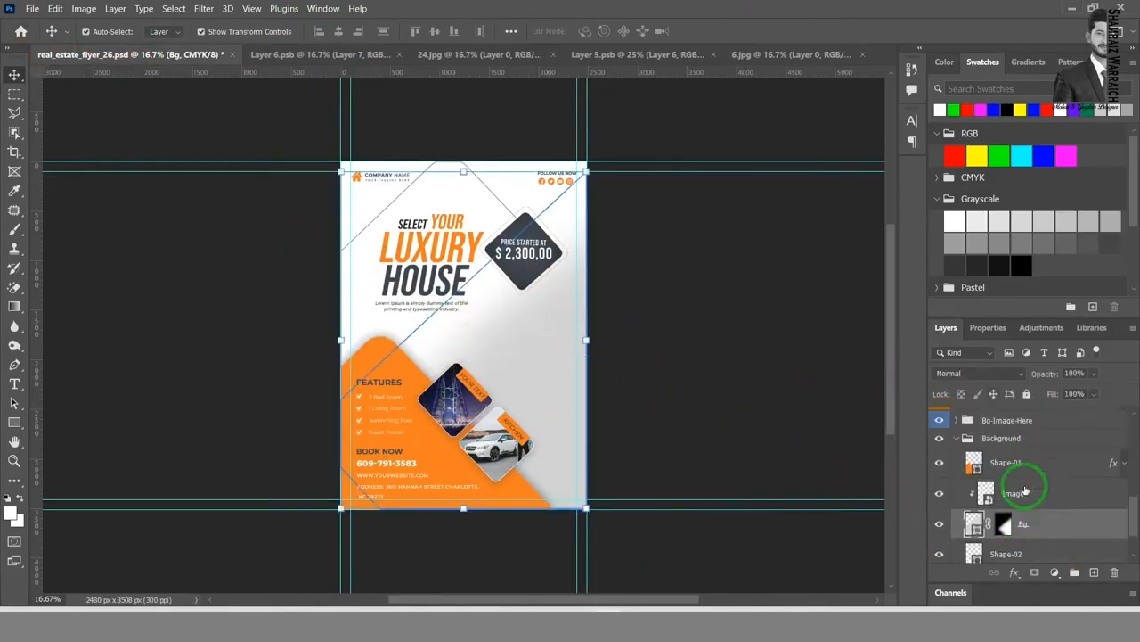
click(959, 457)
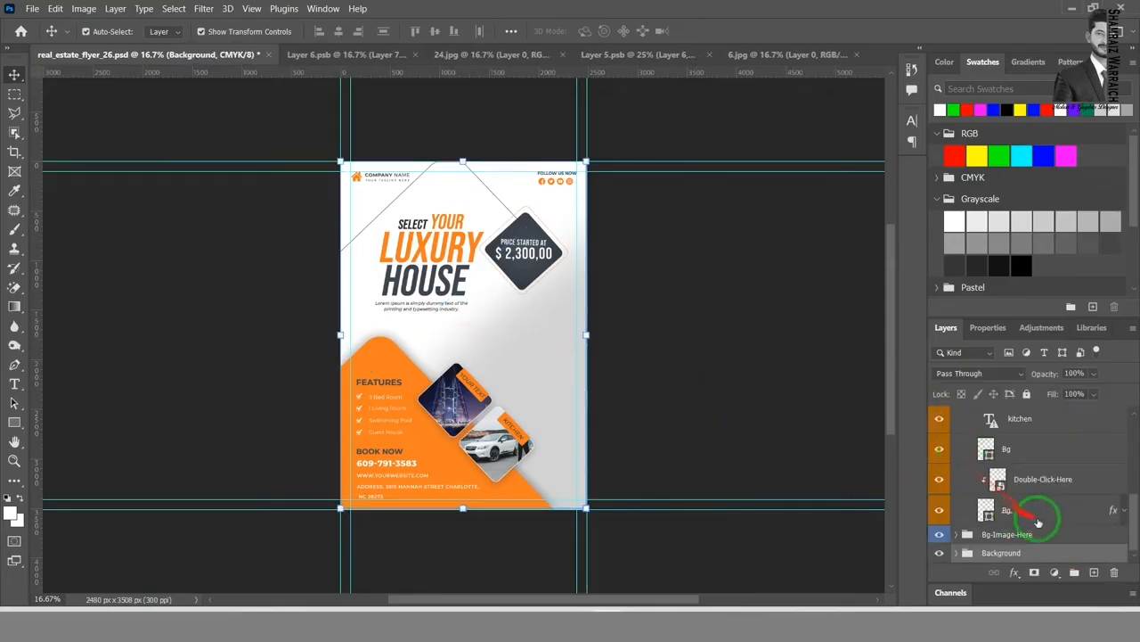
scroll(987, 472, up, 3)
click(957, 433)
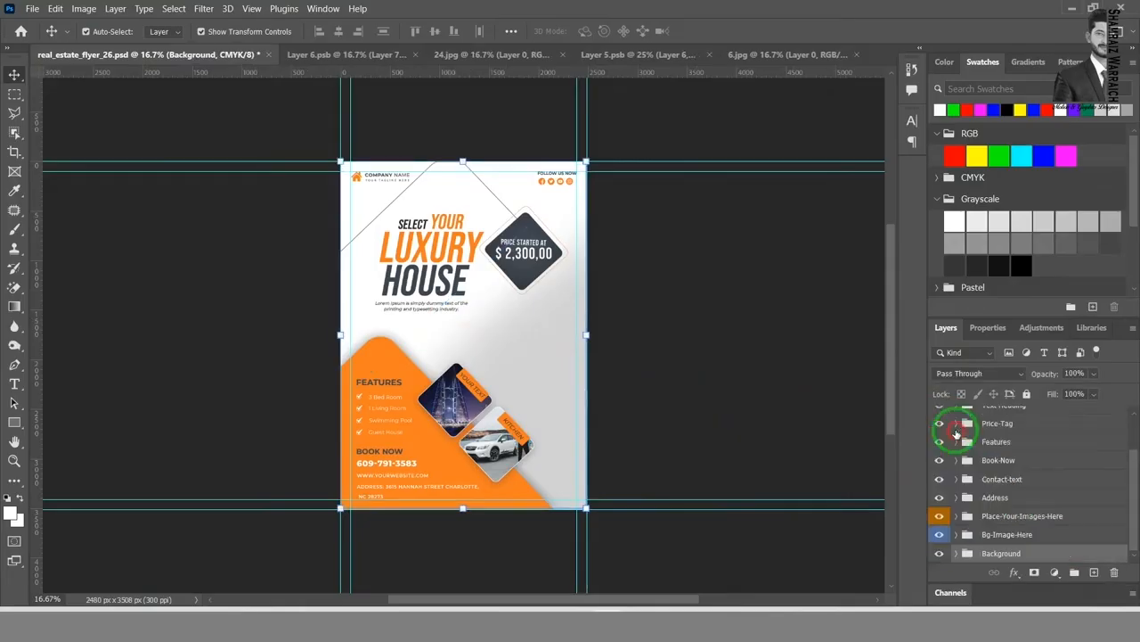
Step: Expand the Bg-Image-Here group to reach its Double-Click-Here smart object
click(1009, 535)
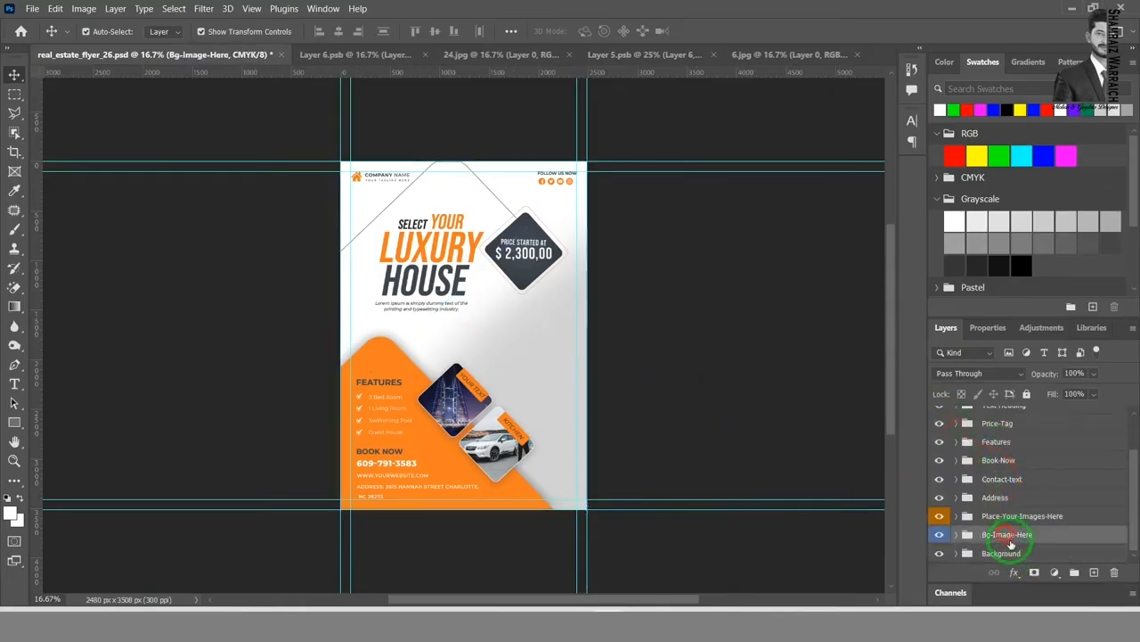
click(957, 535)
scroll(1072, 539, down, 1)
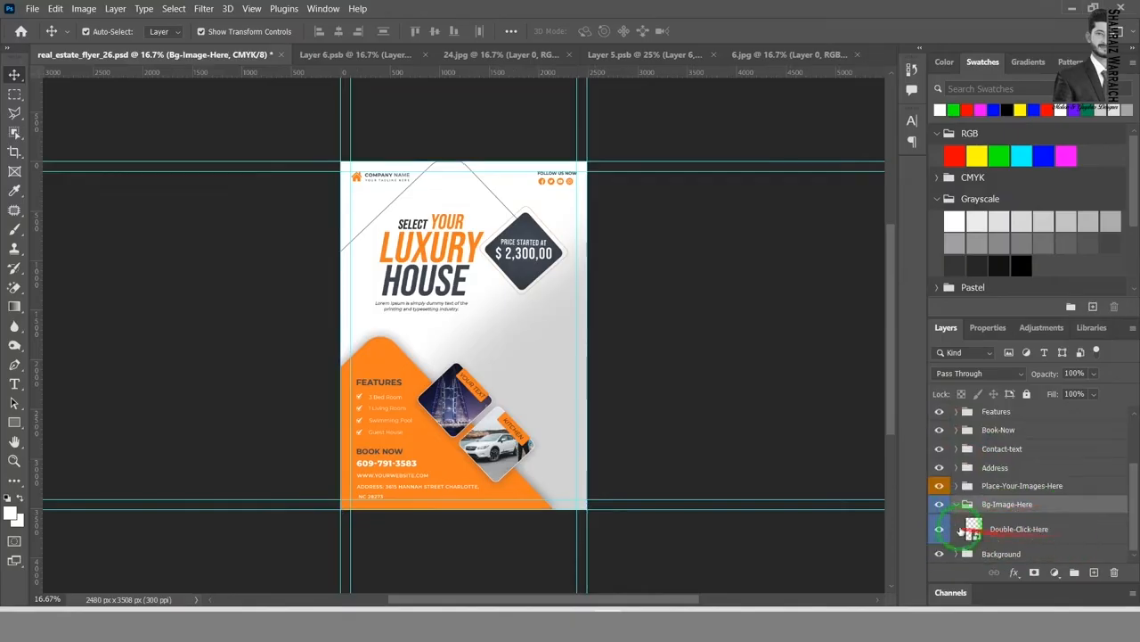
Step: Open the background's Double-Click-Here smart object, and close 24.jpg, Layer 6.psb, Layer 5.psb and 6.jpg, discarding the photo changes
double_click(974, 529)
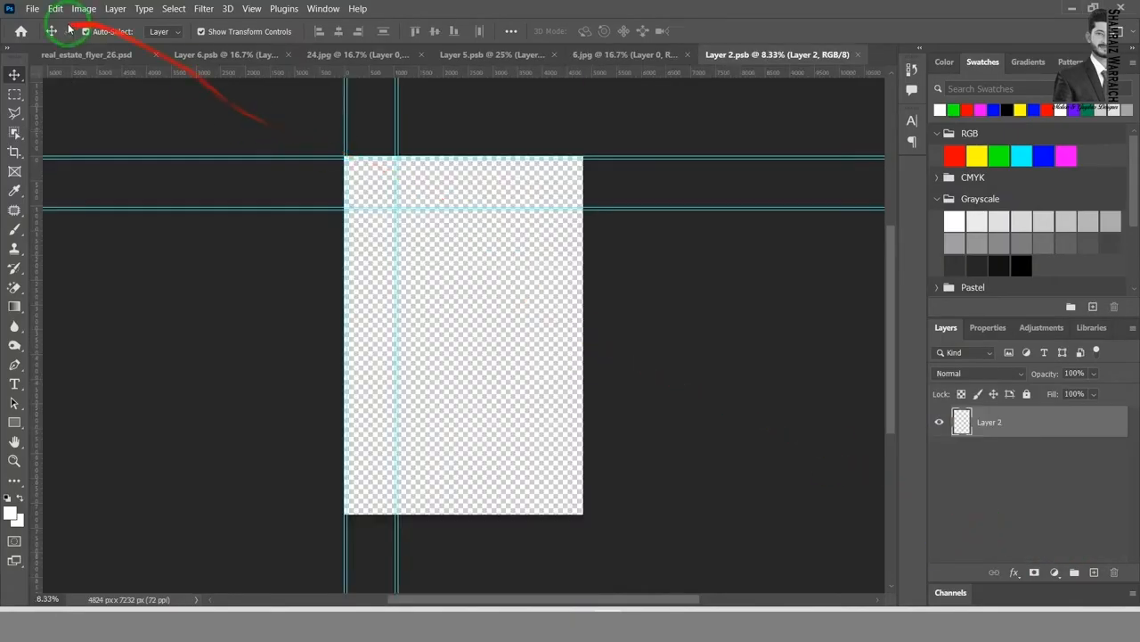
click(365, 54)
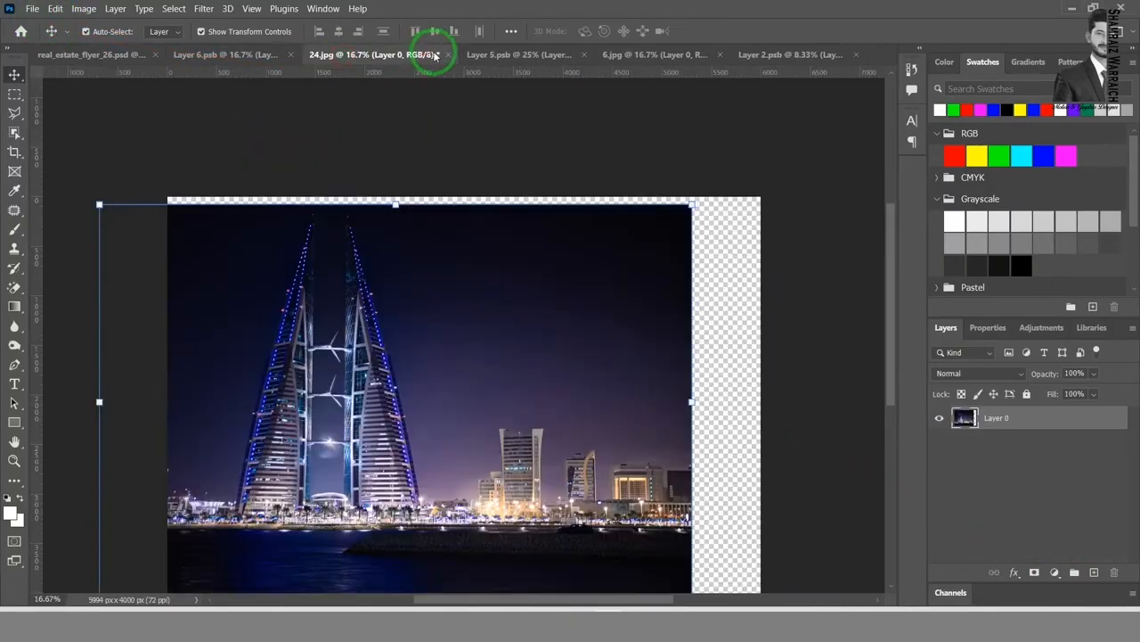
click(448, 56)
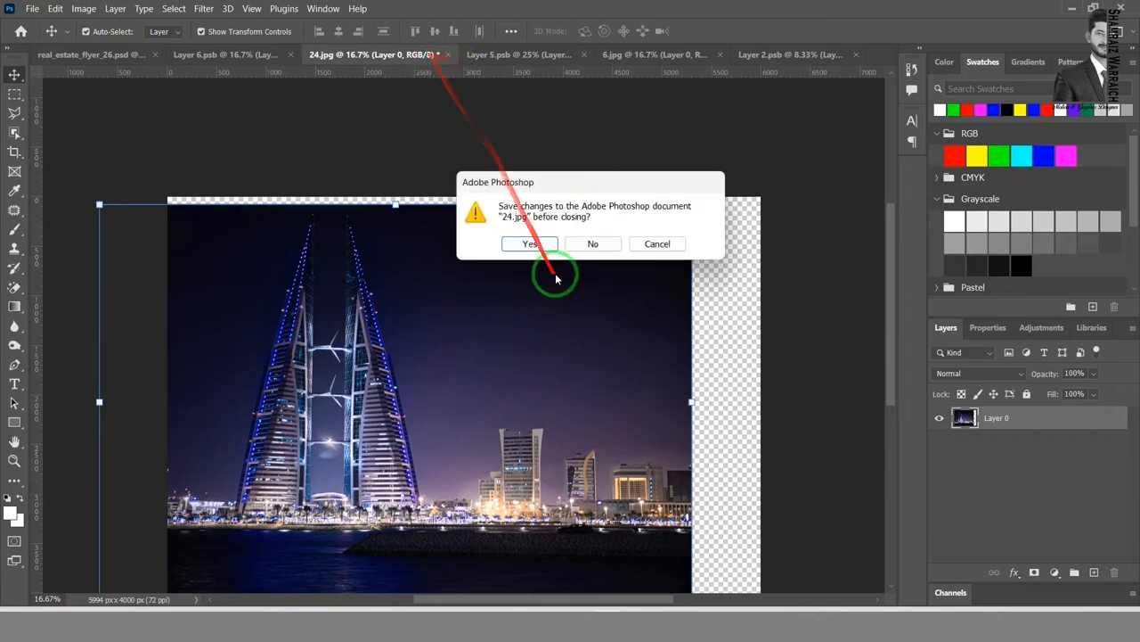
click(600, 246)
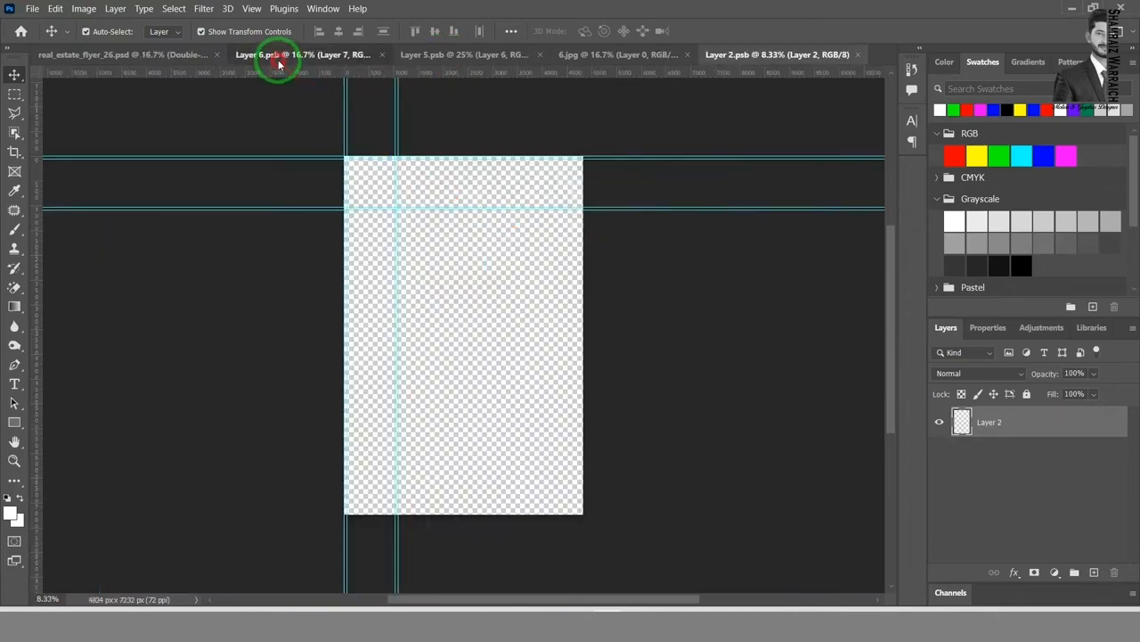
click(279, 59)
click(389, 55)
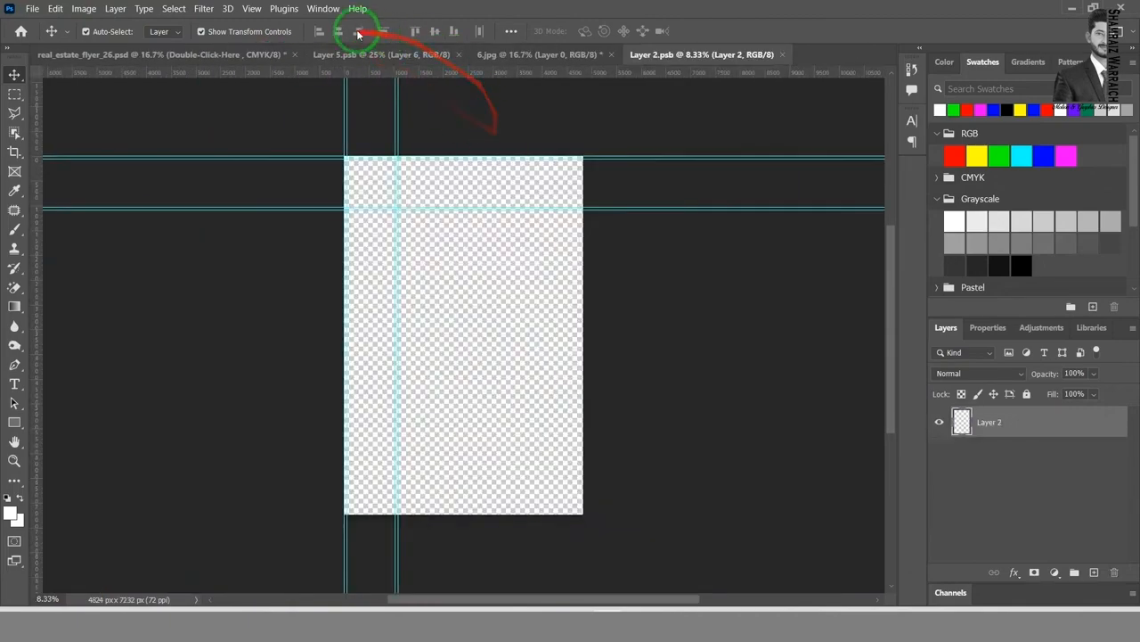
click(346, 56)
click(458, 54)
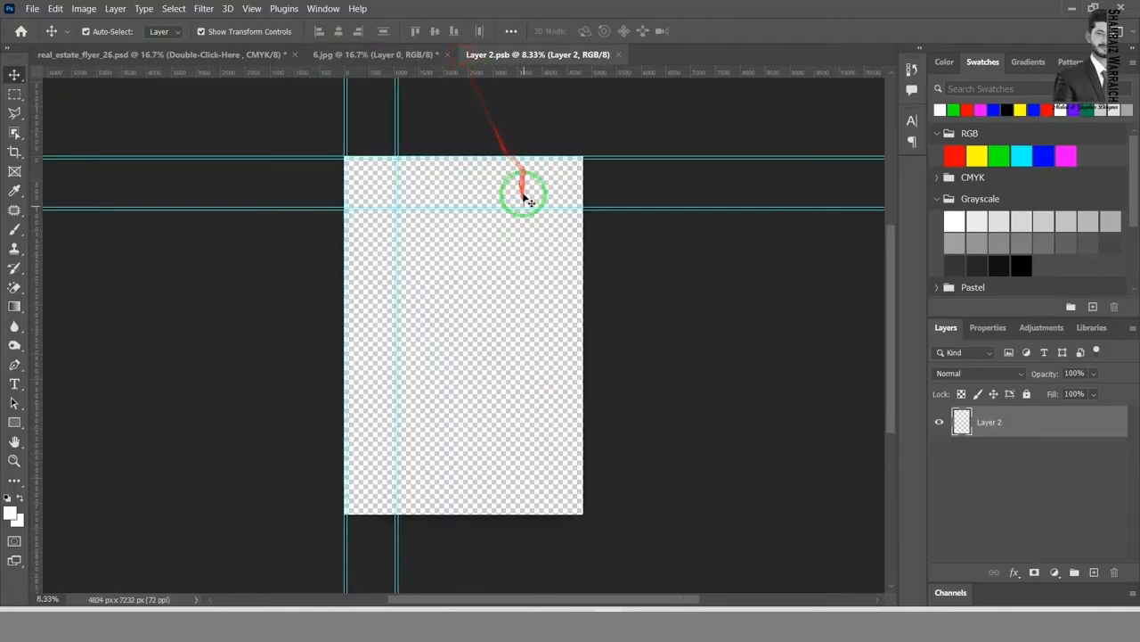
click(395, 53)
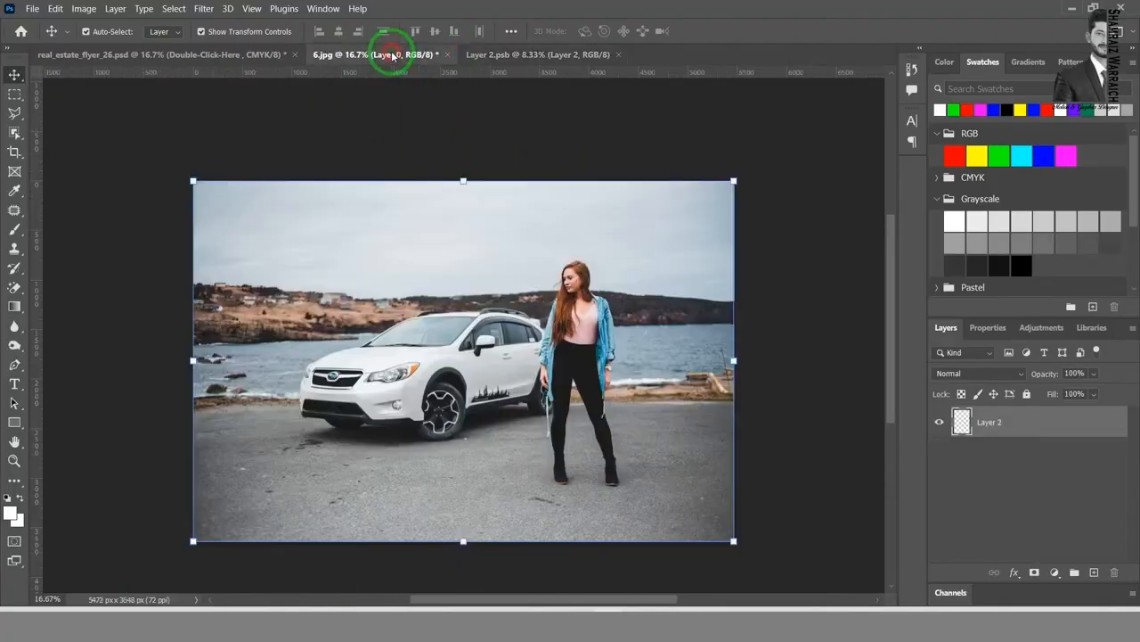
click(448, 54)
click(593, 244)
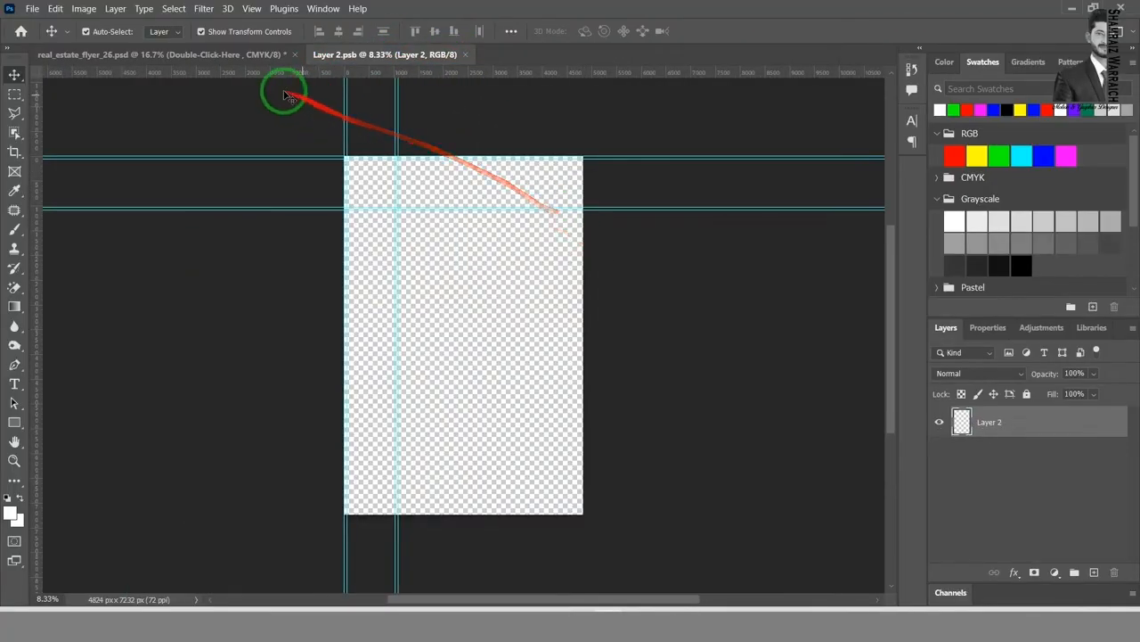
Step: Open the baseball photo 43.jpg from the HD IMAGES folder
click(33, 9)
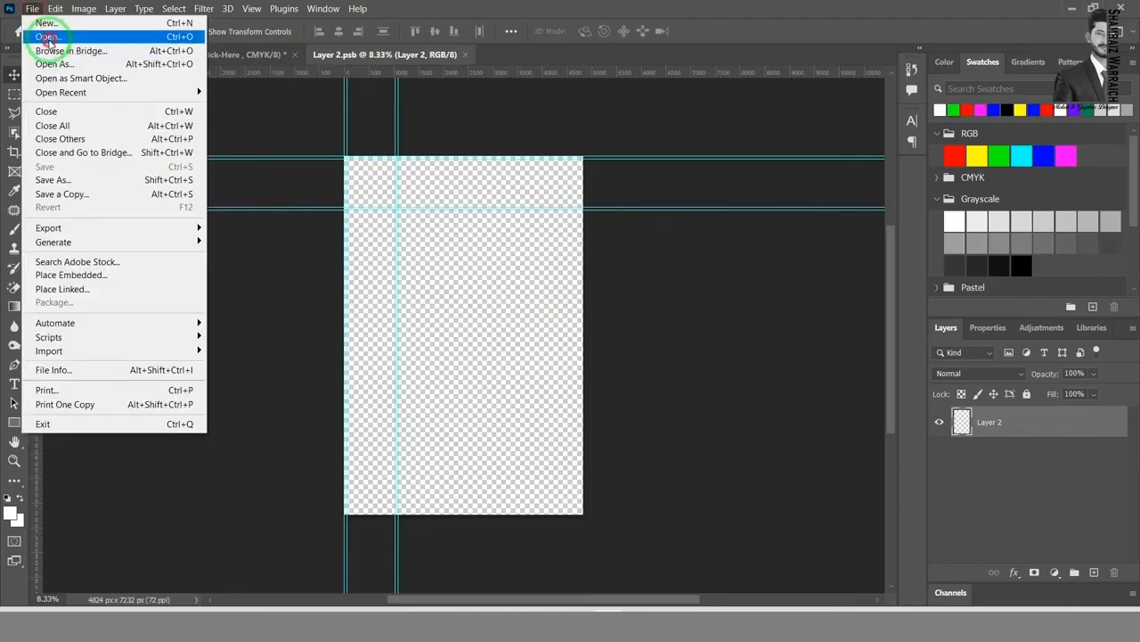
click(40, 31)
scroll(914, 339, down, 5)
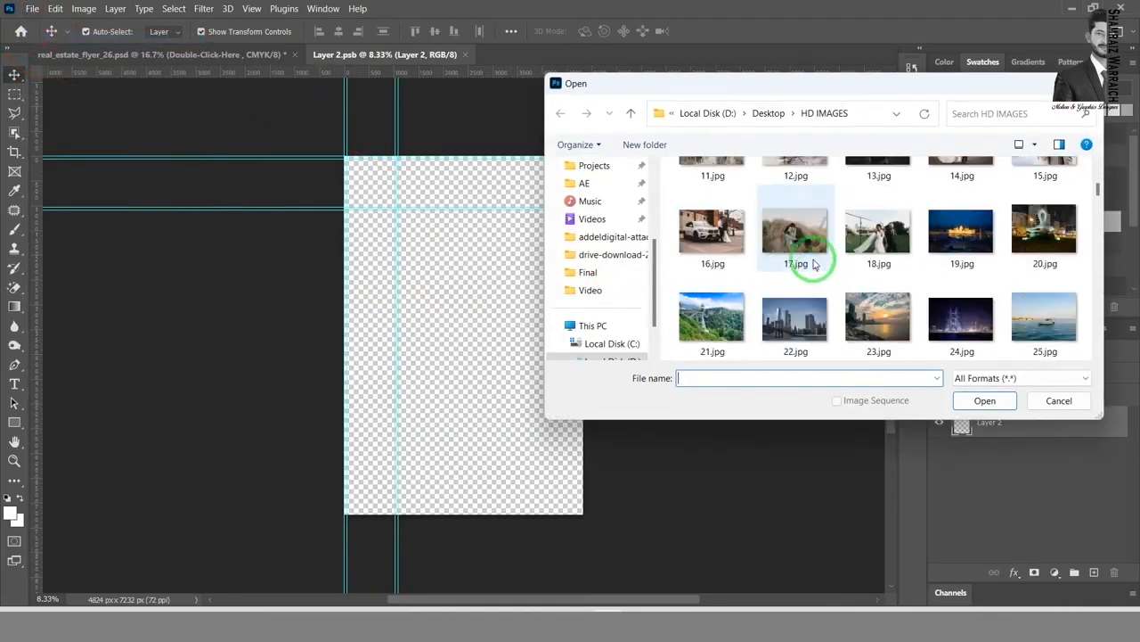
scroll(936, 285, down, 2)
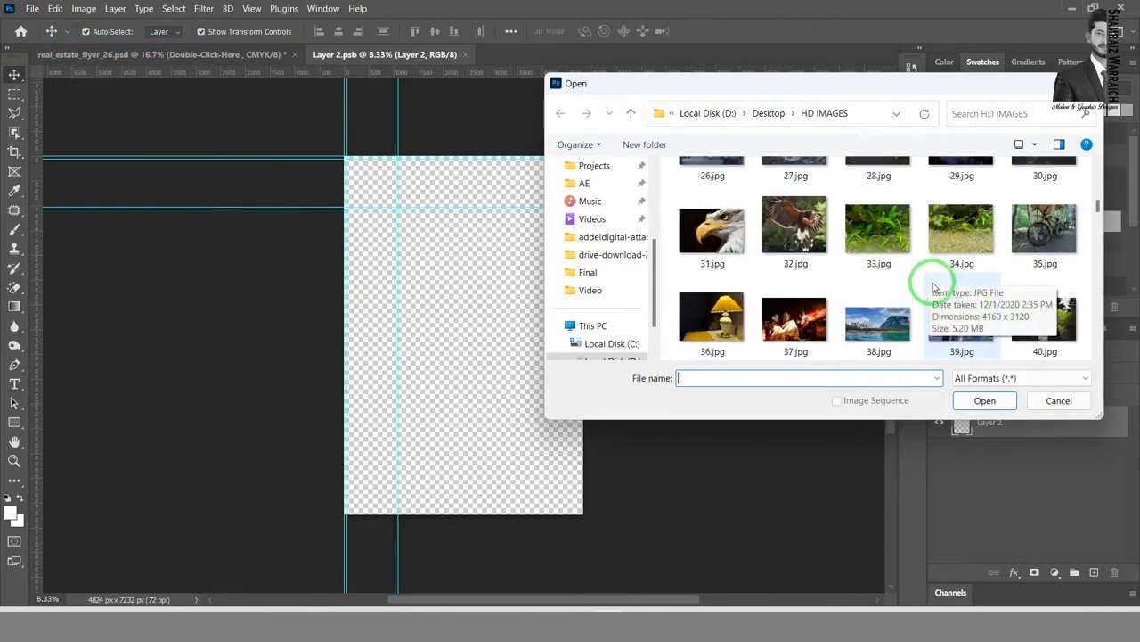
scroll(1031, 311, down, 1)
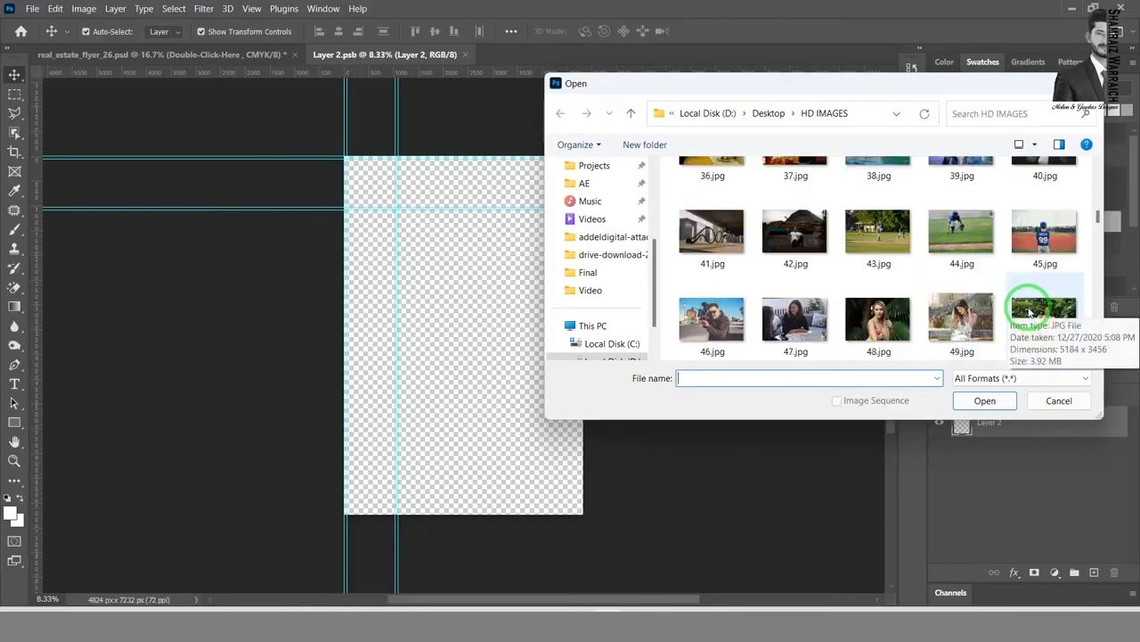
click(838, 242)
double_click(837, 243)
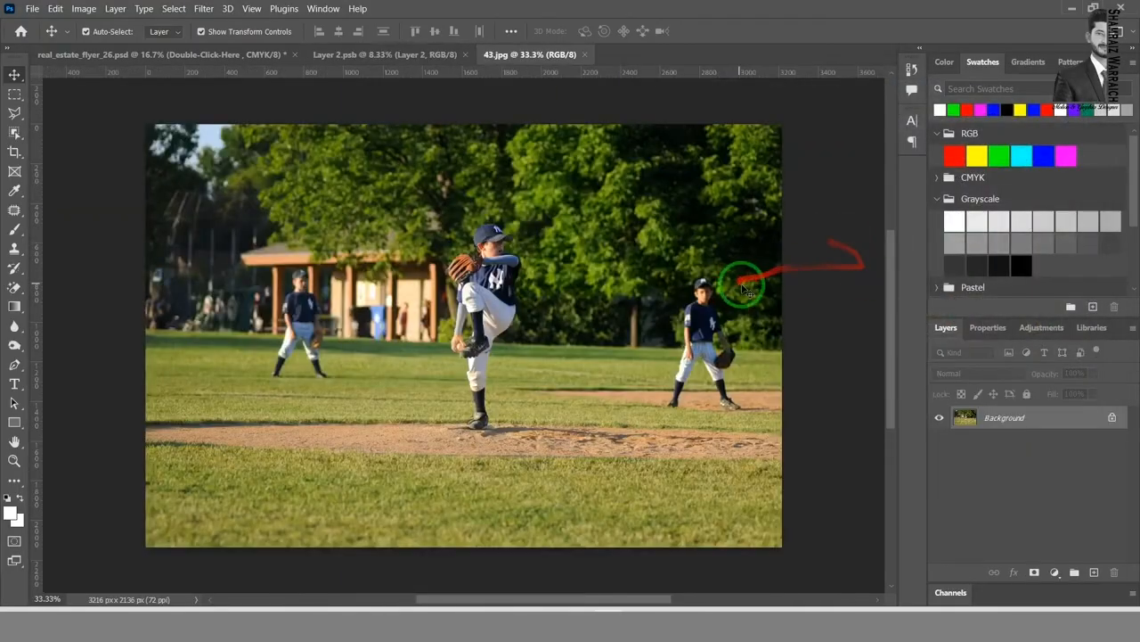
Step: Convert the baseball photo's locked Background into the normal layer Layer 0 and bring it into Layer 2.psb
double_click(1060, 417)
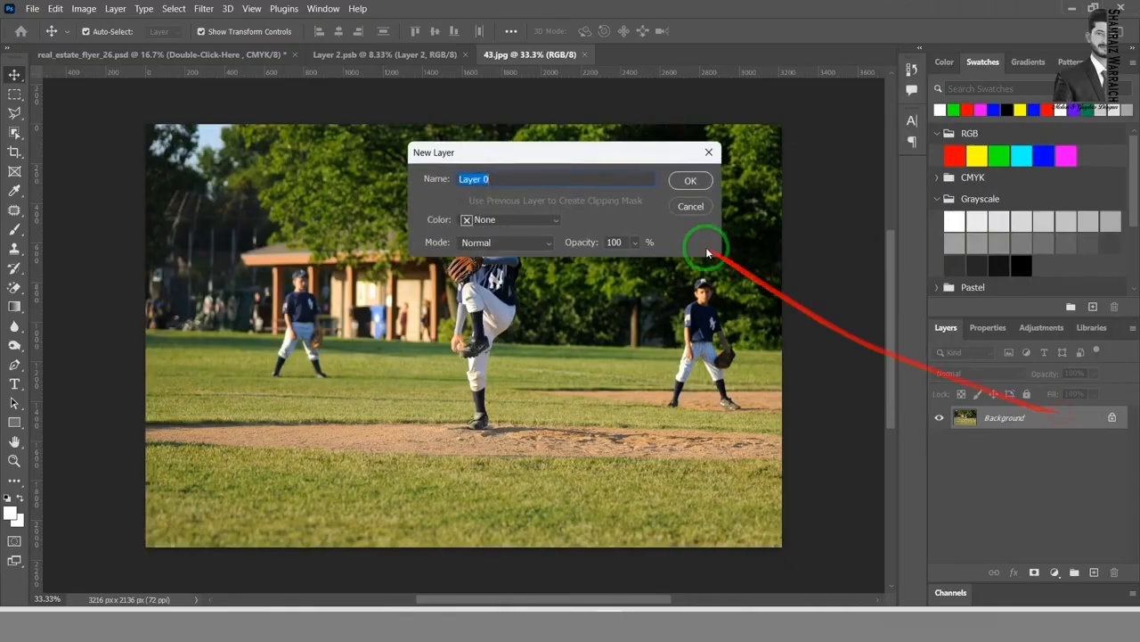
click(691, 180)
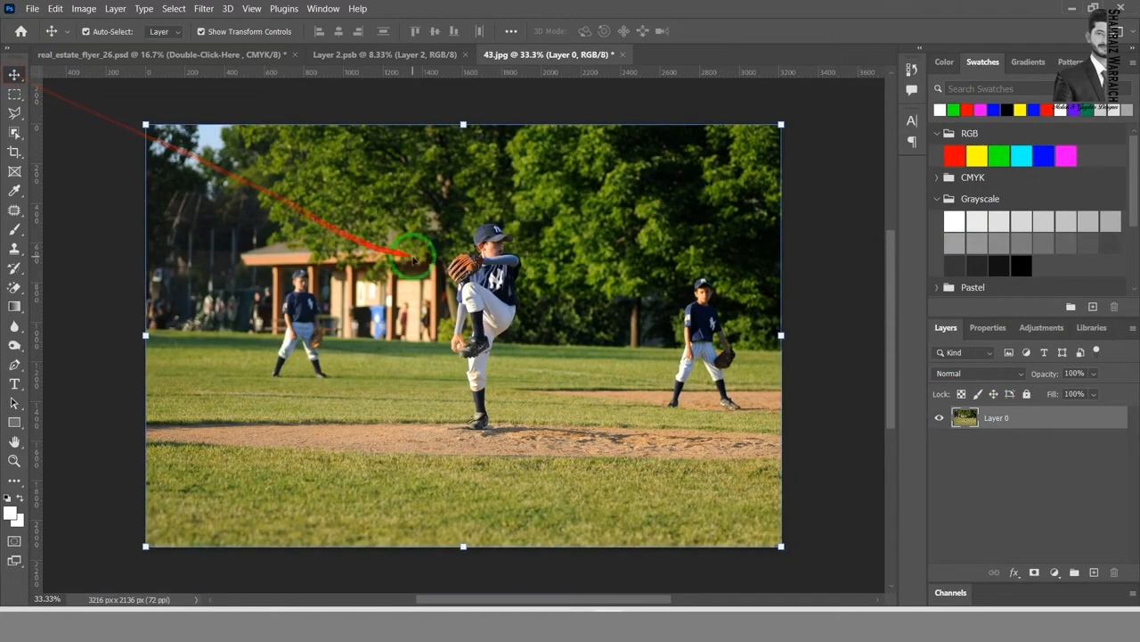
drag(413, 259, 512, 305)
Step: Scale the baseball photo in Layer 2.psb to about 339% so that it covers the canvas, and save it back to the flyer
drag(541, 343, 294, 589)
drag(460, 382, 485, 405)
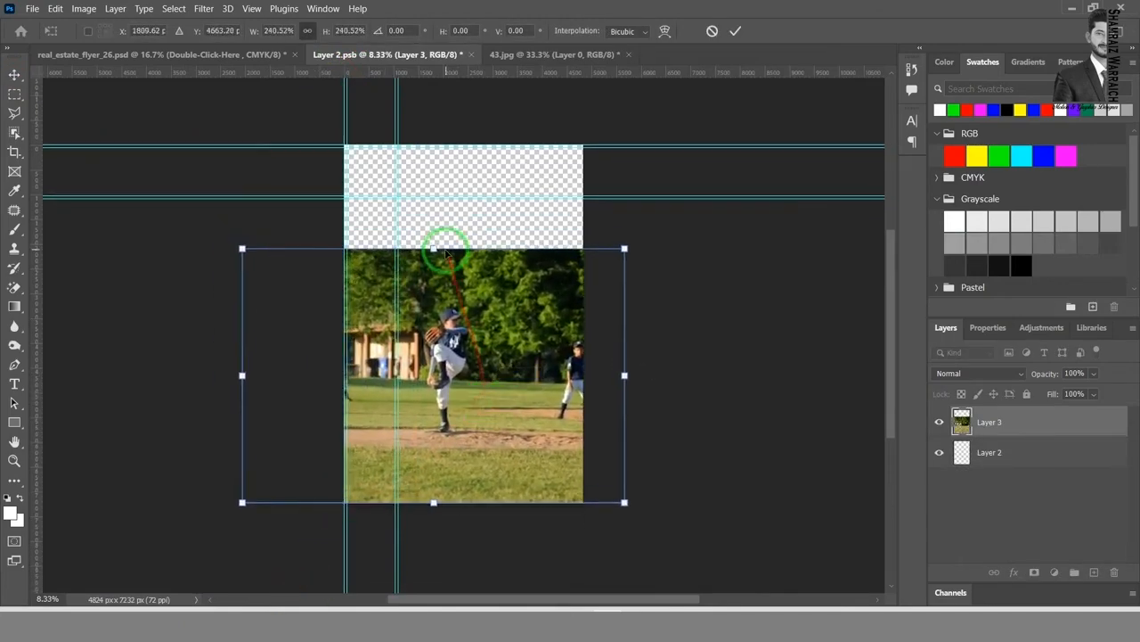
drag(433, 248, 473, 143)
drag(471, 372, 552, 371)
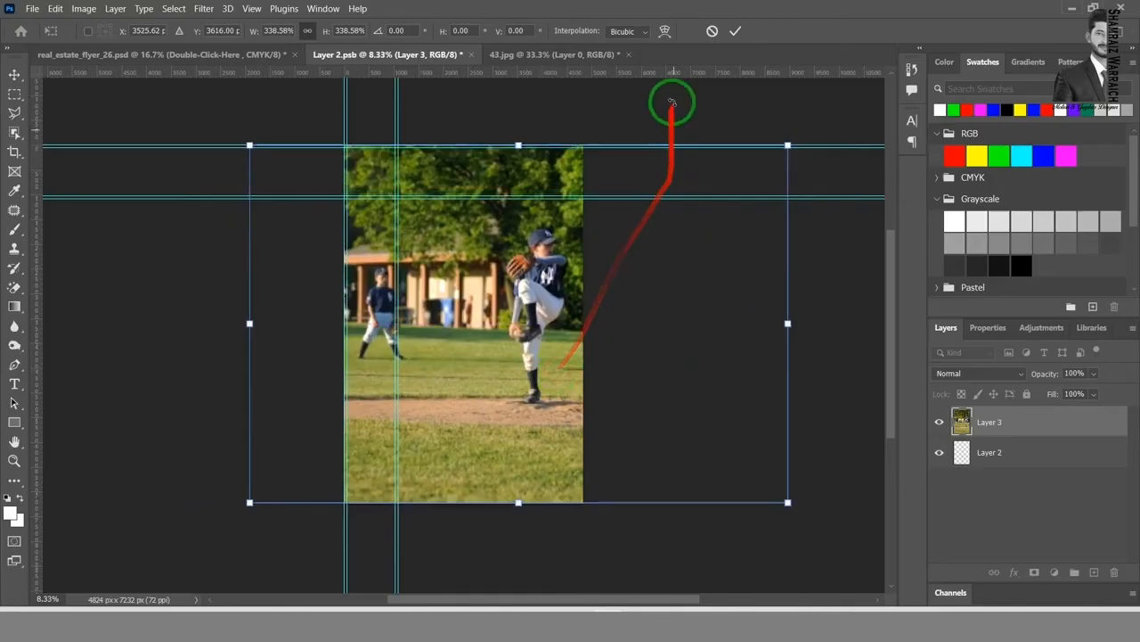
click(733, 32)
click(754, 109)
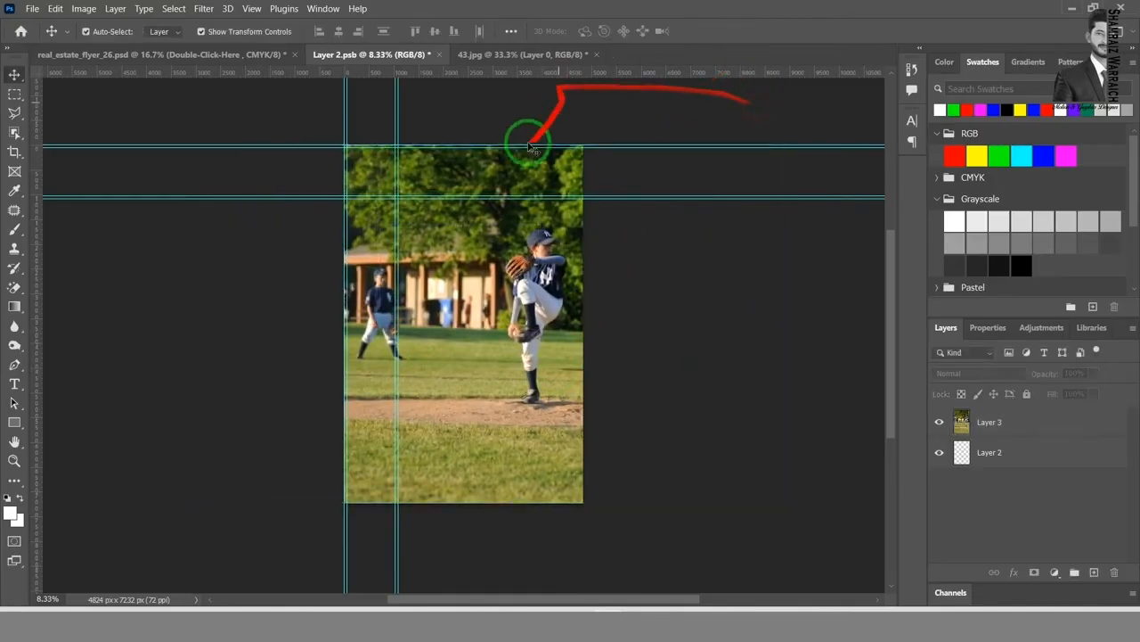
key(ctrl+s)
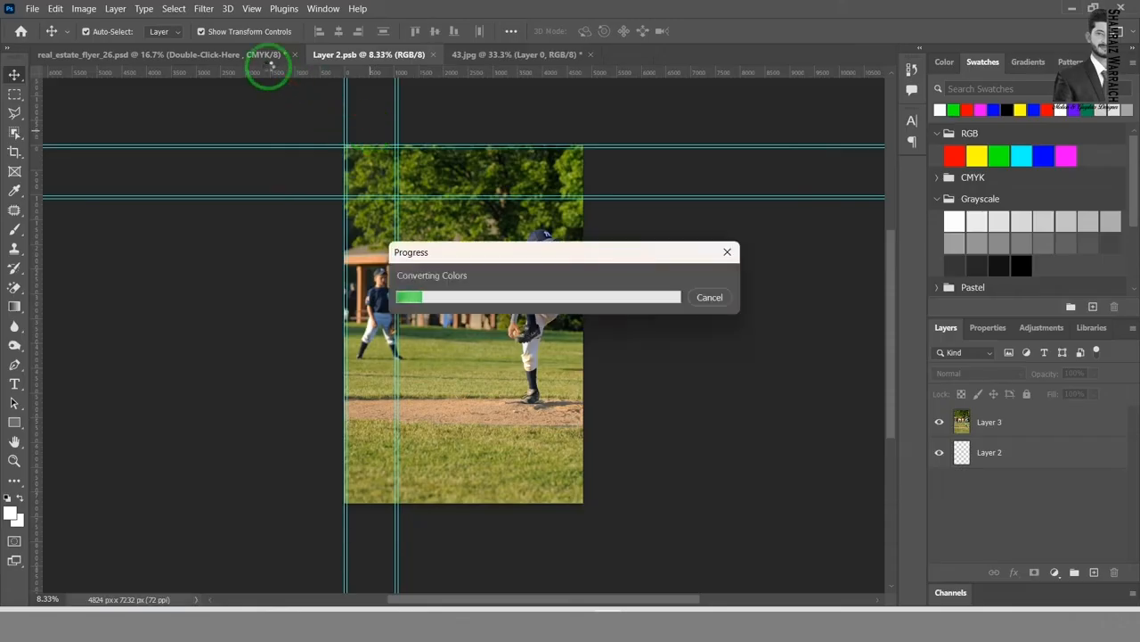
Step: Shift the photo in Layer 2.psb until the pitcher is near the canvas centre, save it, and return to the real estate flyer
mouse_move(488, 316)
mouse_down()
mouse_move(279, 145)
mouse_move(221, 56)
mouse_move(196, 60)
mouse_move(611, 415)
mouse_move(533, 381)
mouse_move(544, 392)
mouse_move(426, 165)
mouse_move(499, 76)
mouse_move(377, 56)
mouse_move(525, 249)
mouse_move(494, 299)
mouse_move(459, 302)
mouse_move(477, 308)
mouse_up()
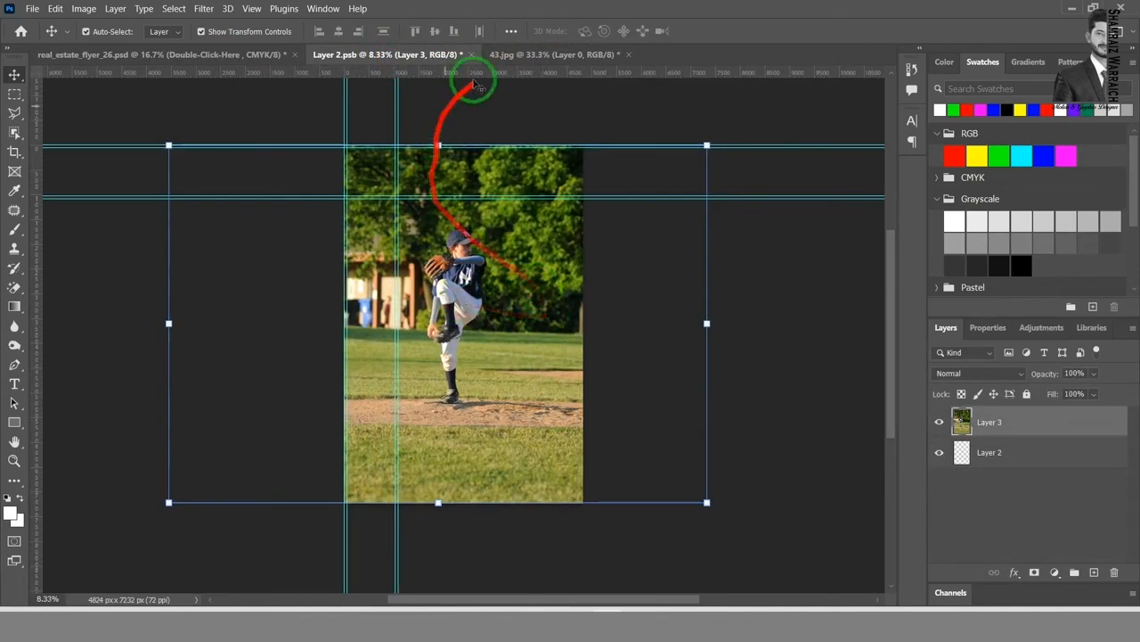
key(ctrl+s)
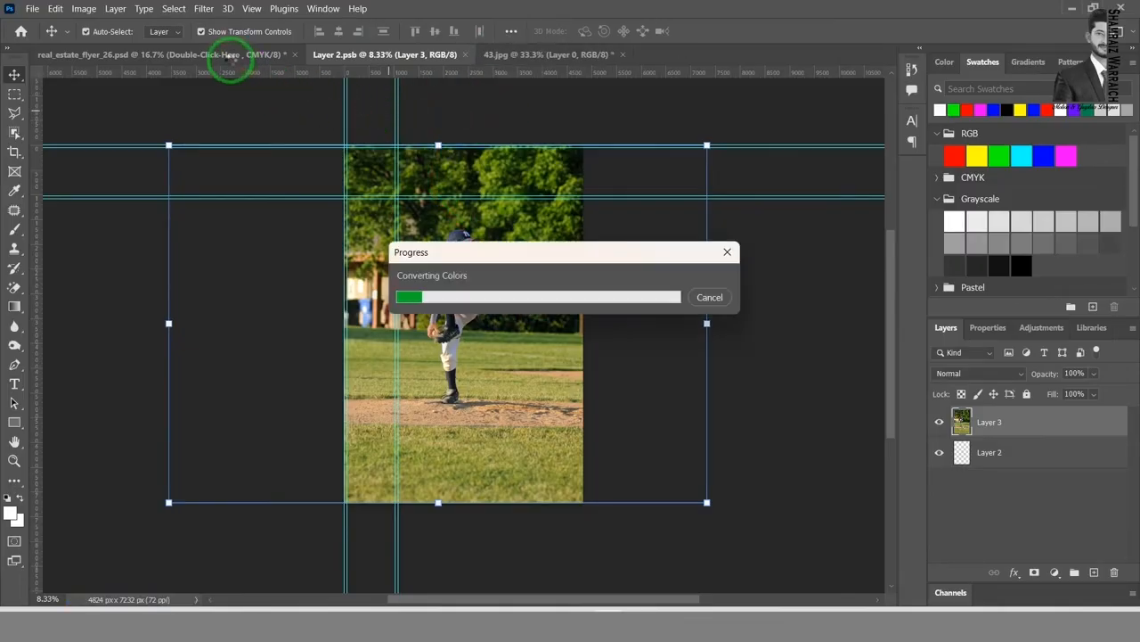
click(228, 57)
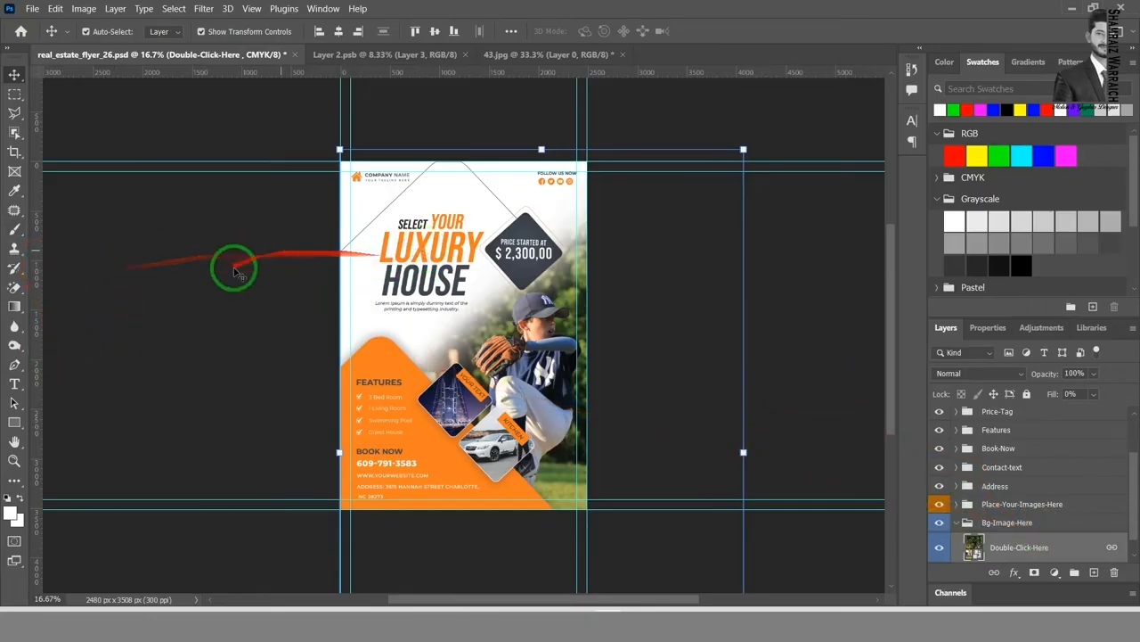
click(233, 272)
Step: Start editing the flyer's LUXURY headline text and replace its missing BebasNeue font with the default font
click(14, 384)
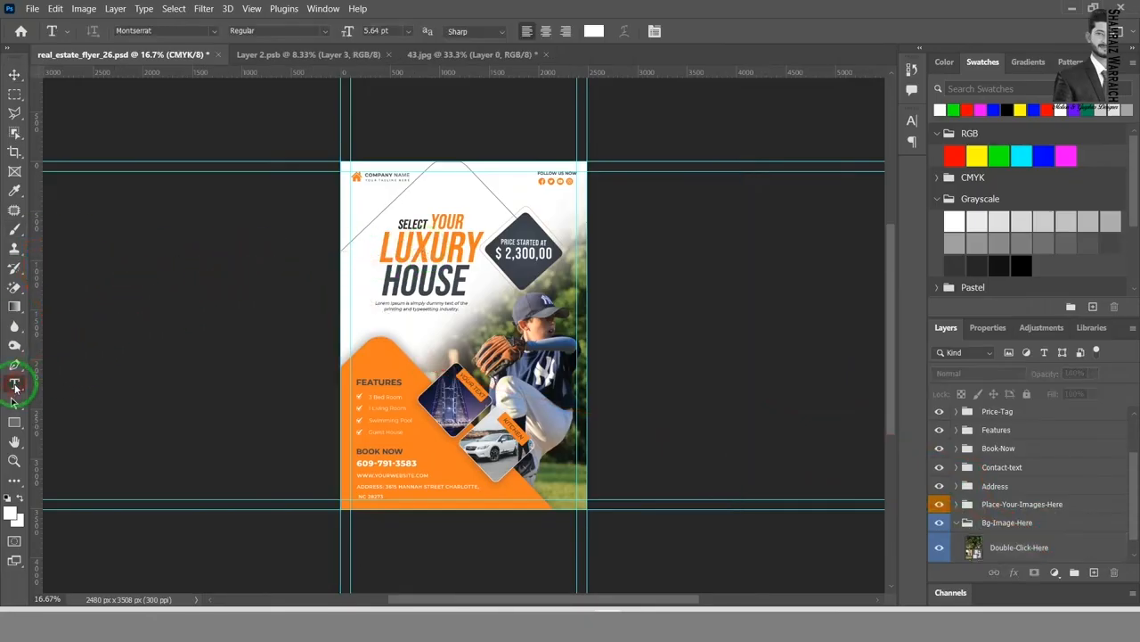
click(414, 250)
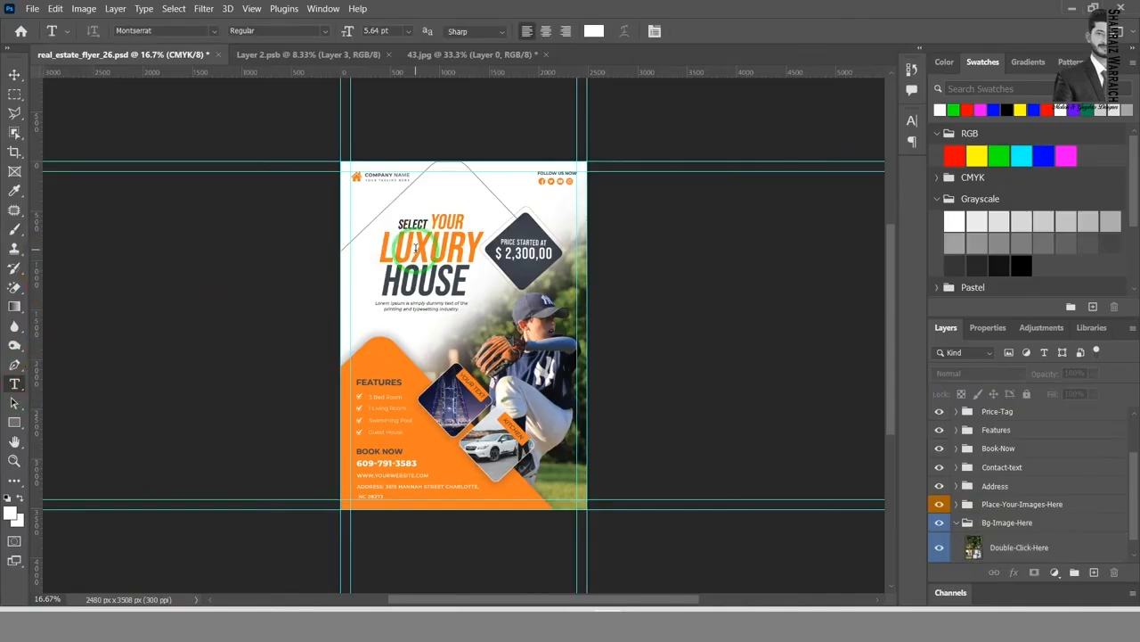
click(415, 248)
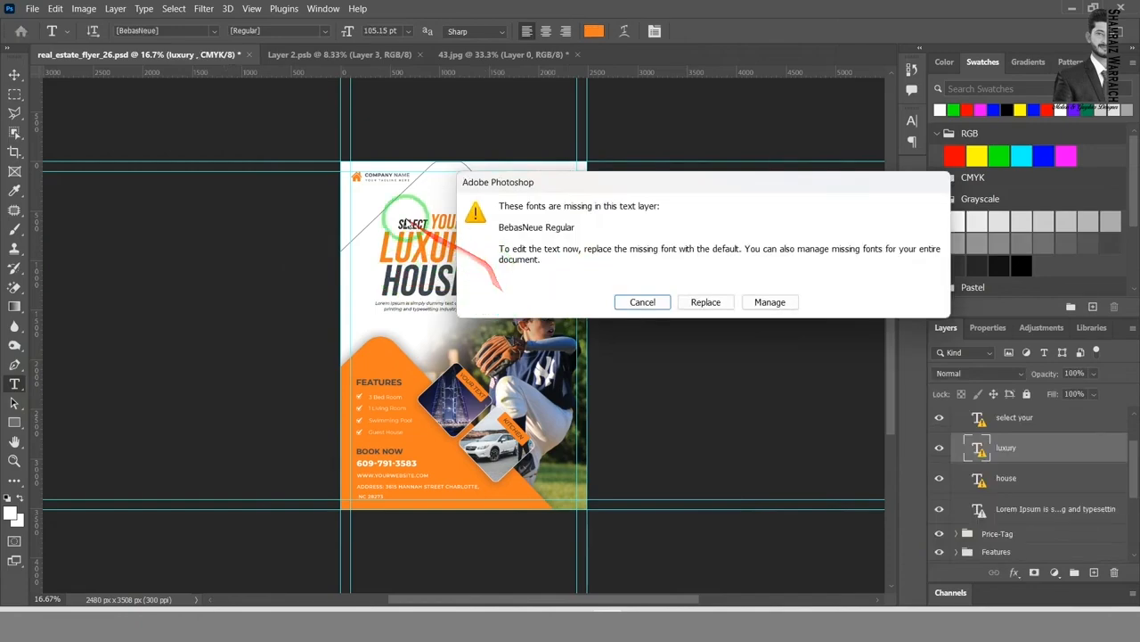
click(418, 259)
click(677, 340)
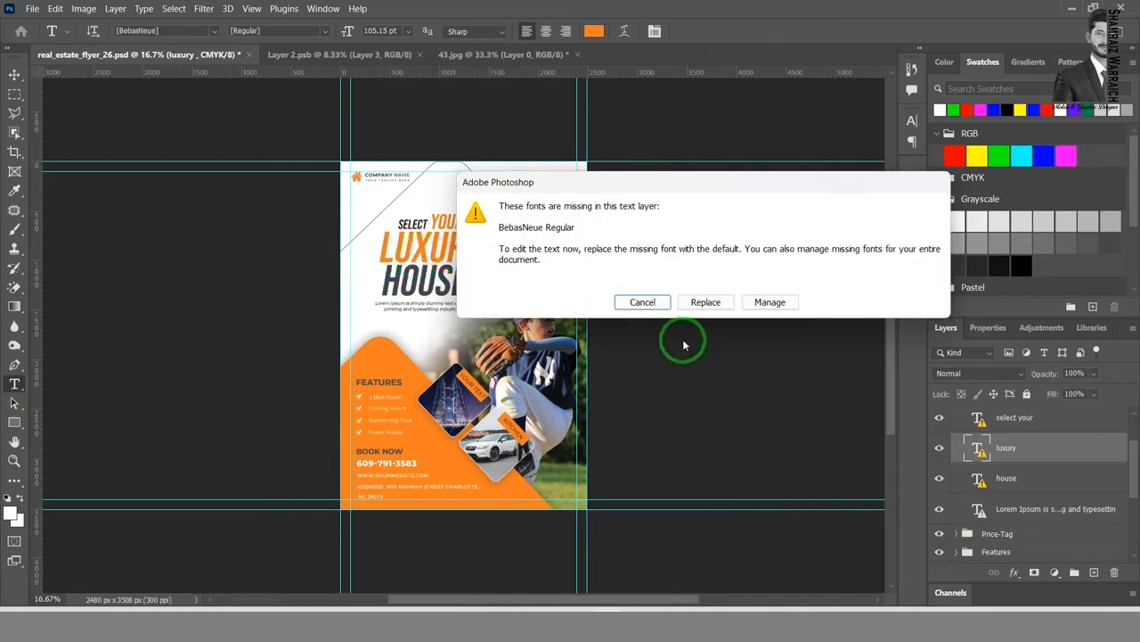
click(764, 304)
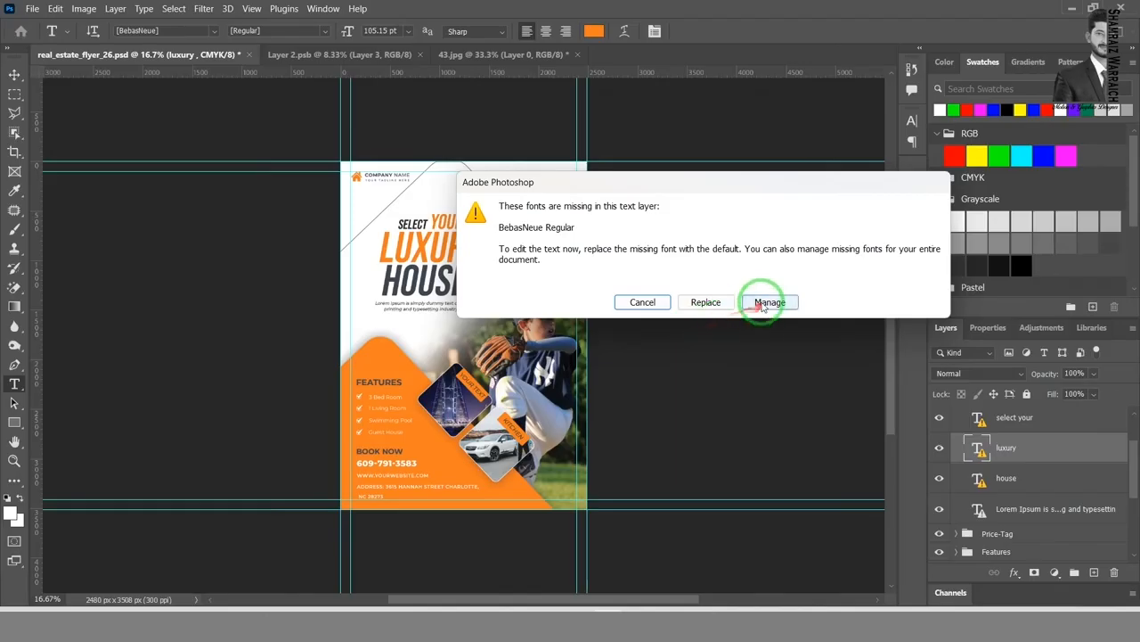
click(710, 301)
click(770, 305)
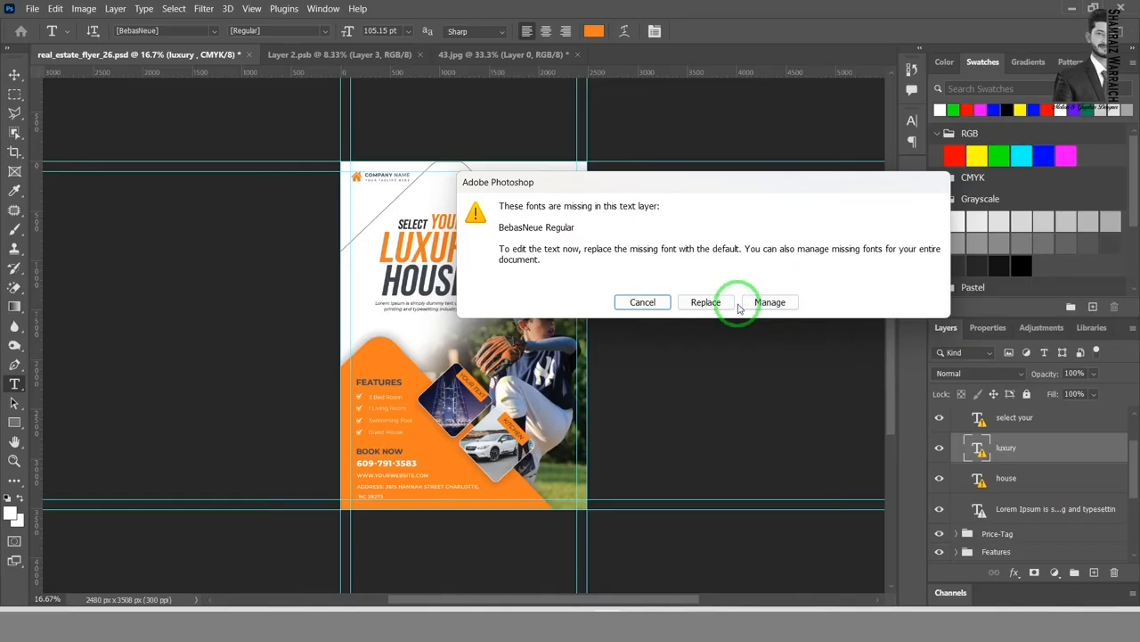
click(702, 303)
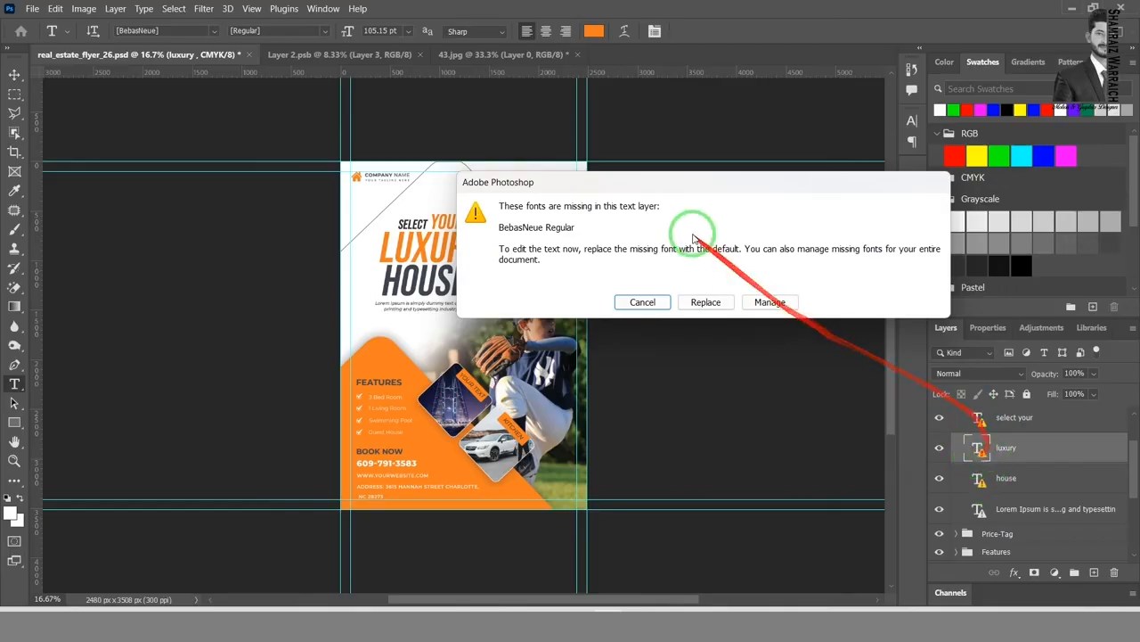
click(706, 302)
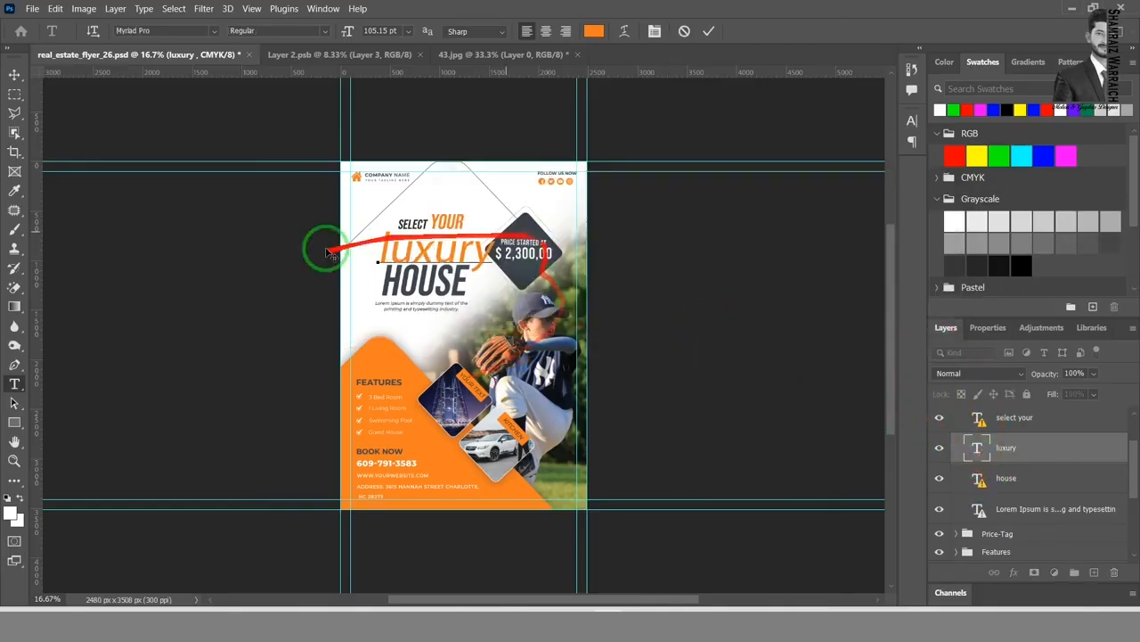
Step: Replace the headline word "luxury" with "Your"
click(430, 267)
double_click(431, 267)
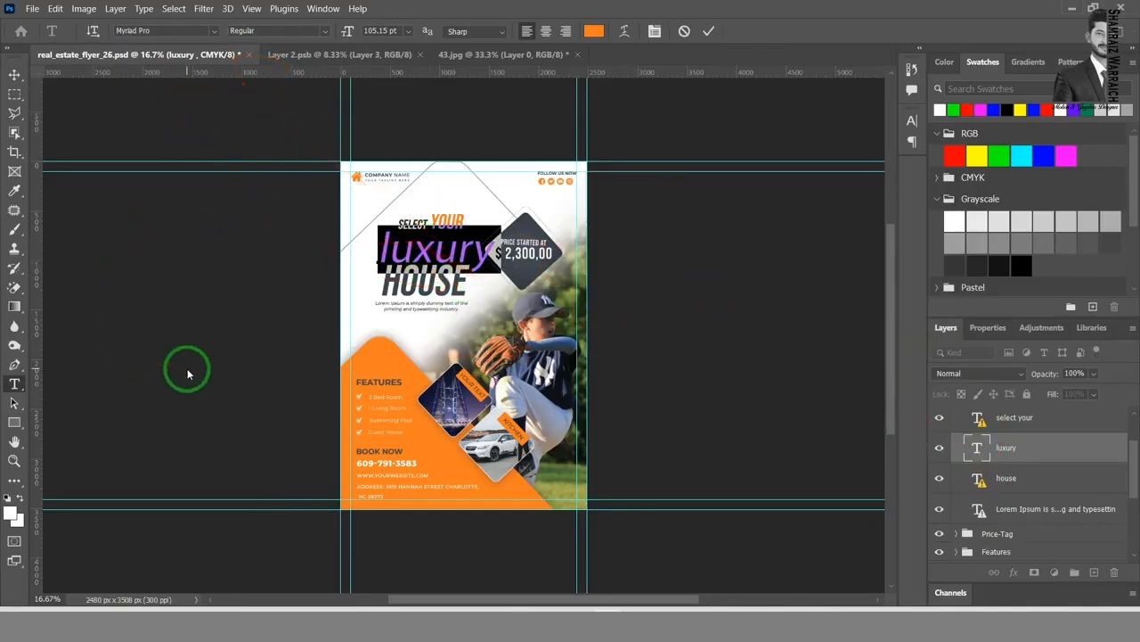
text(Your)
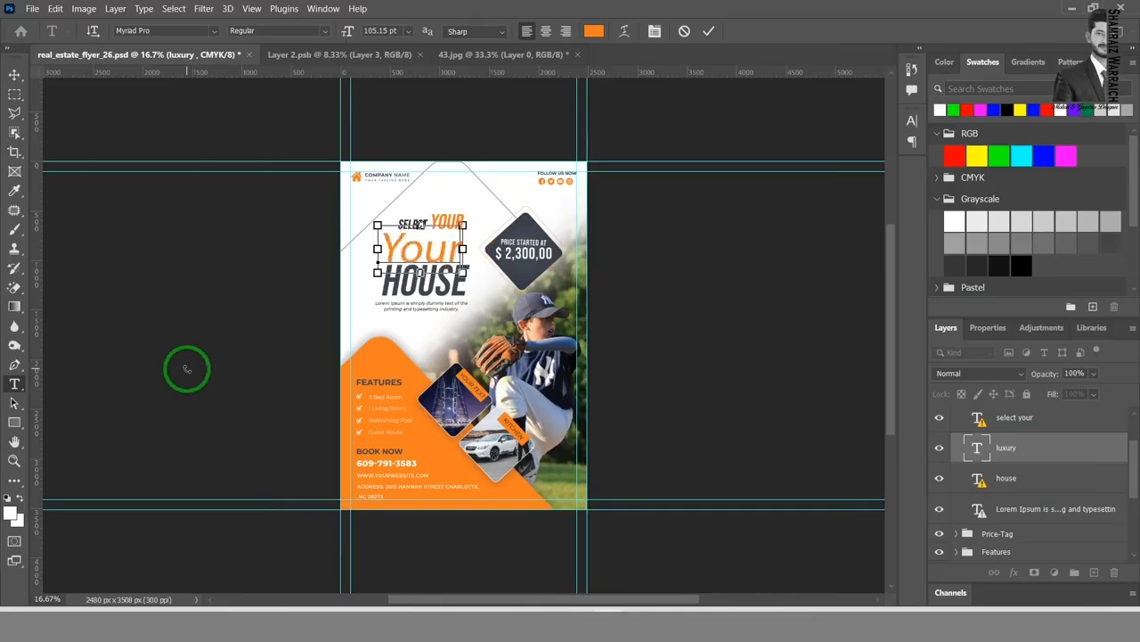
Step: Change the font of the whole headline word "Your" to Aero
key(ctrl+a)
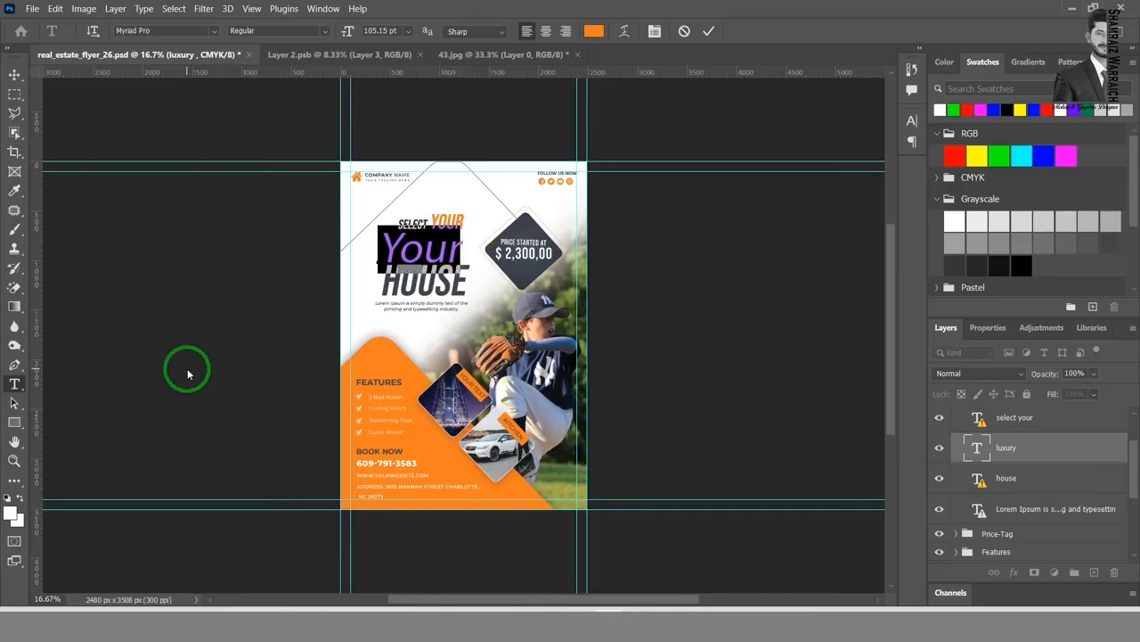
click(324, 32)
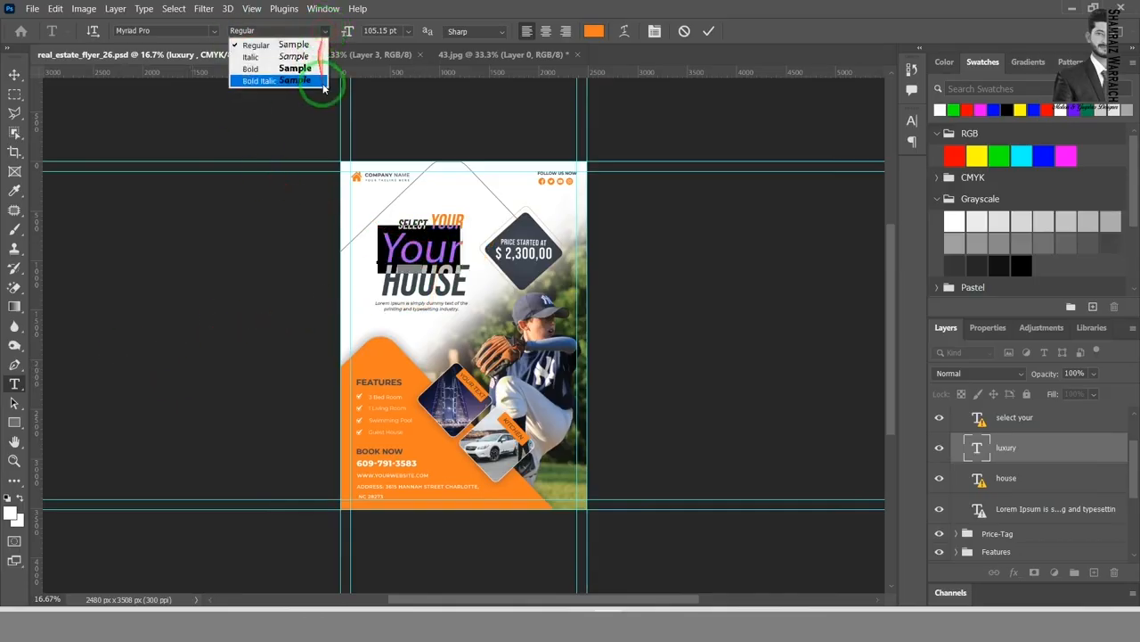
click(214, 31)
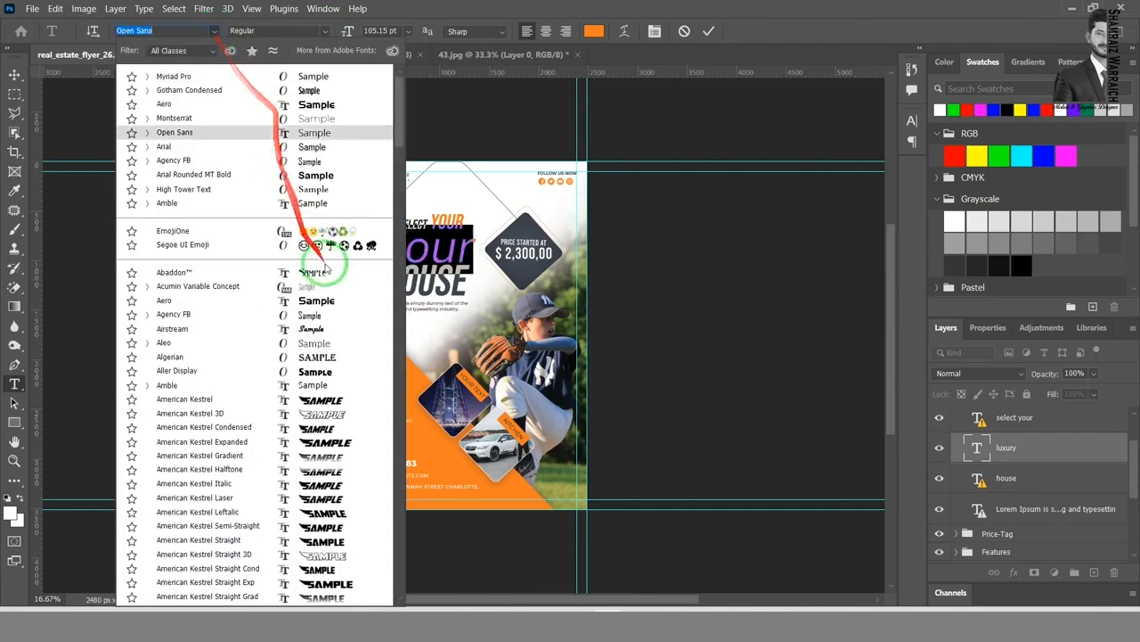
click(197, 301)
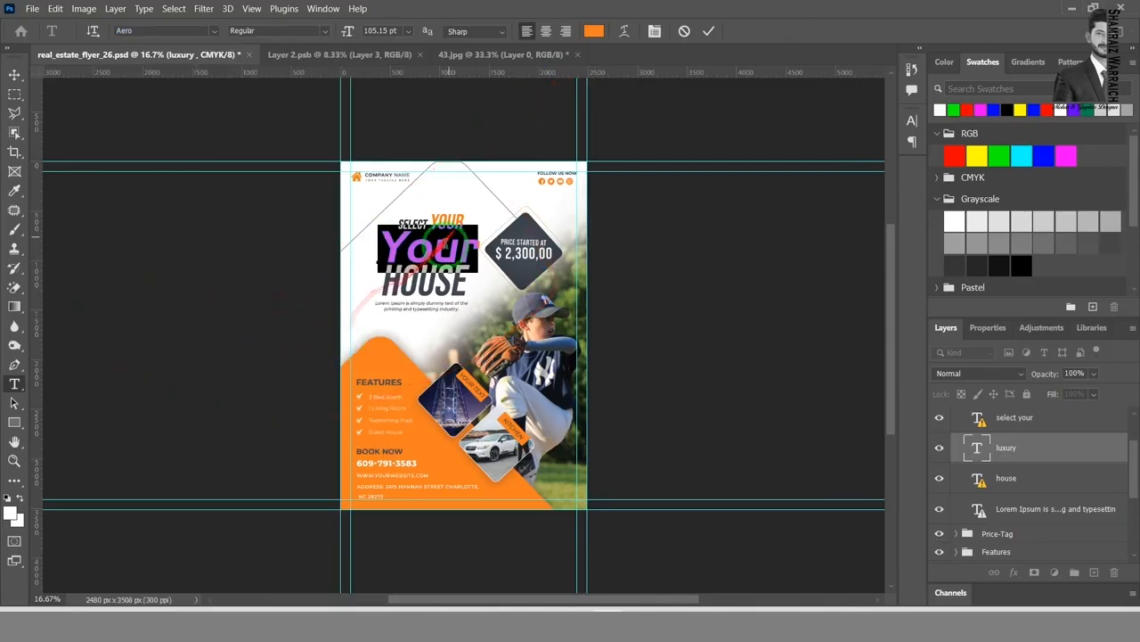
Step: Apply All Caps to the orange headline word "Your" above HOUSE
click(433, 248)
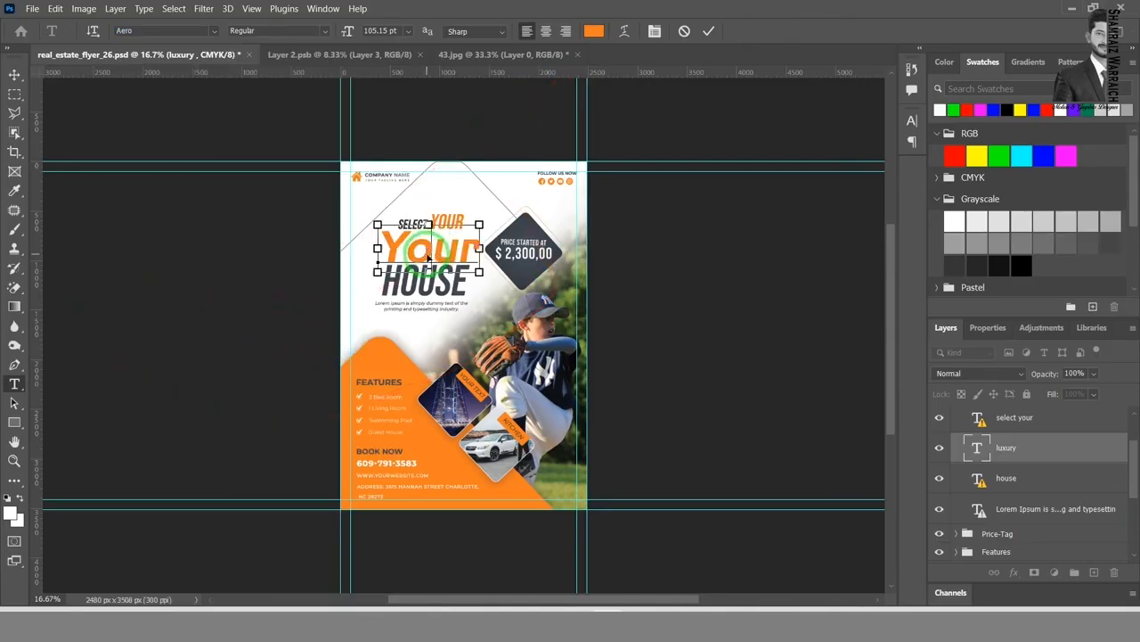
double_click(424, 253)
click(654, 31)
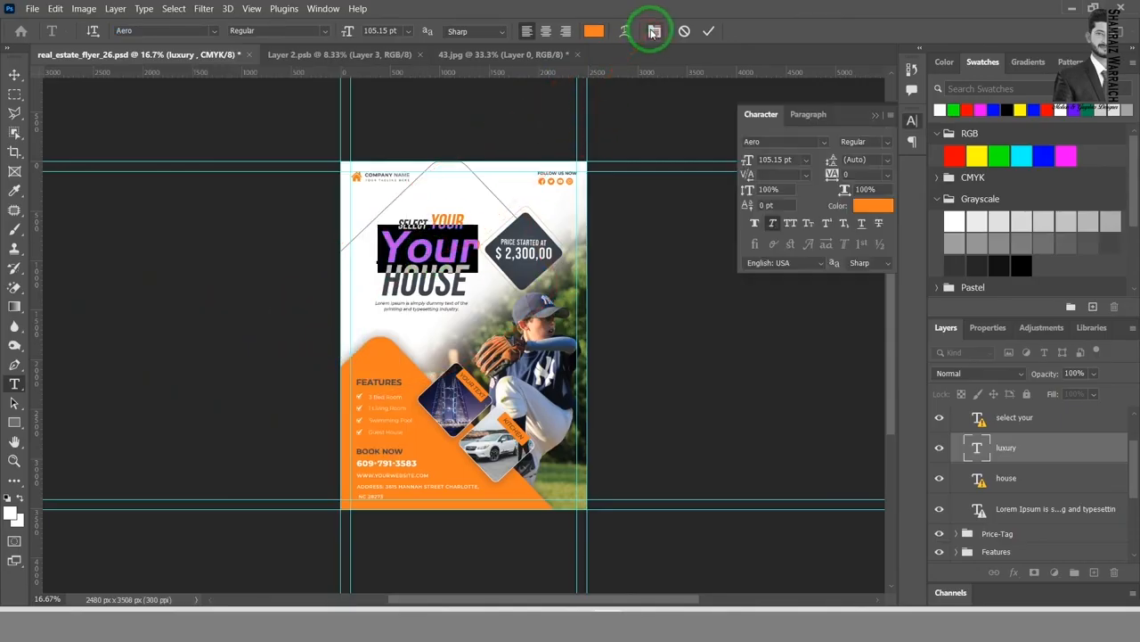
click(791, 224)
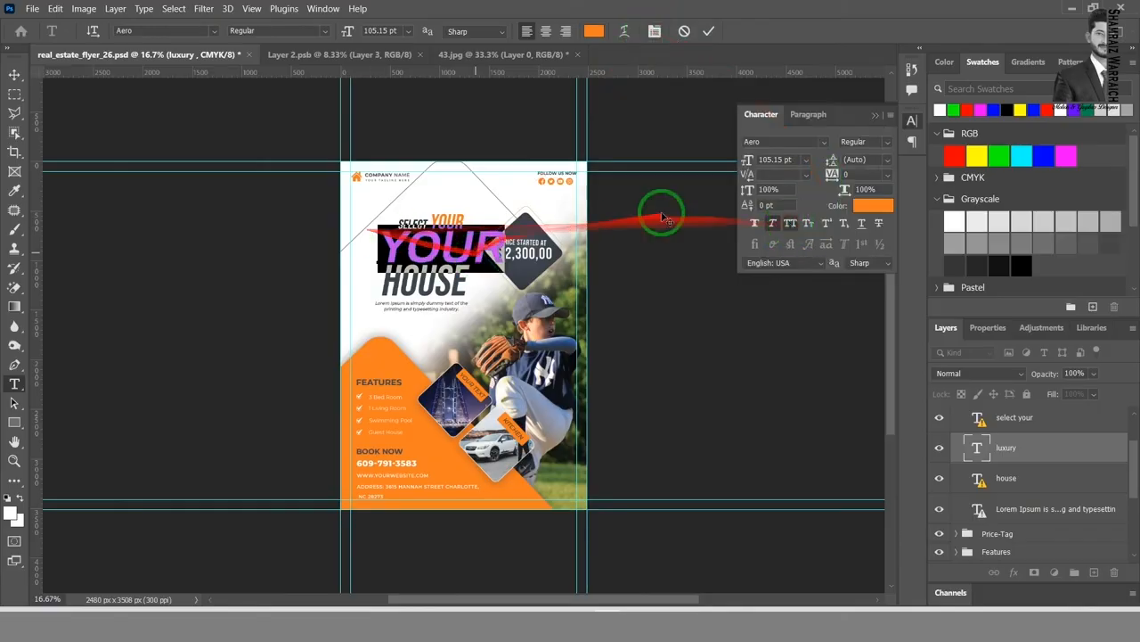
click(873, 120)
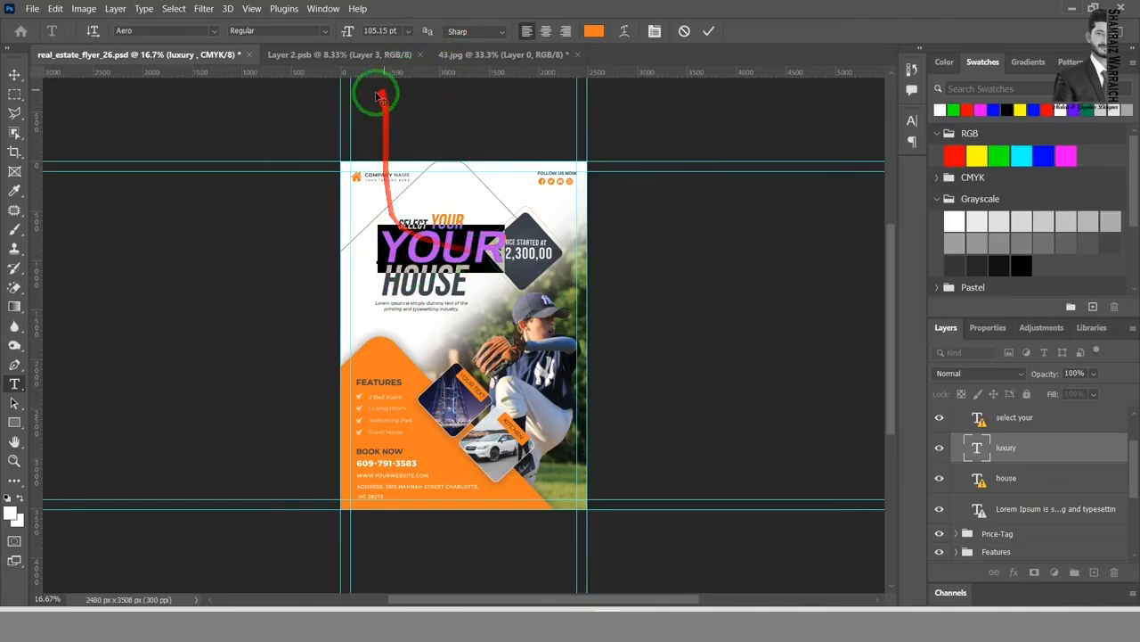
Step: Reduce the orange headline word's font size to 90 pt and commit the text edit
click(407, 30)
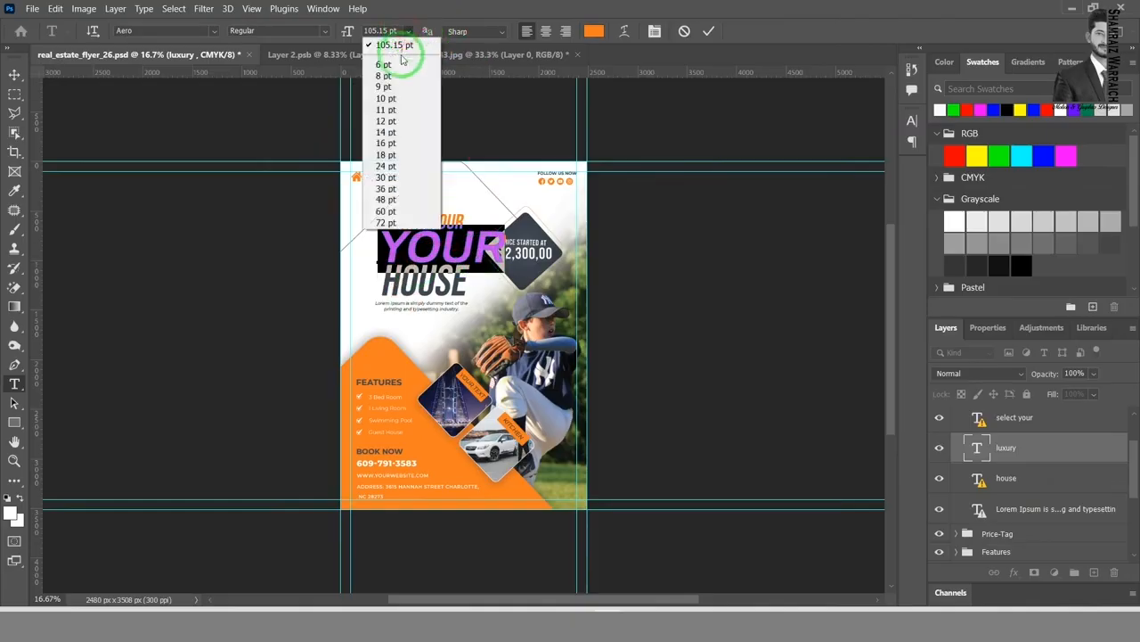
click(385, 222)
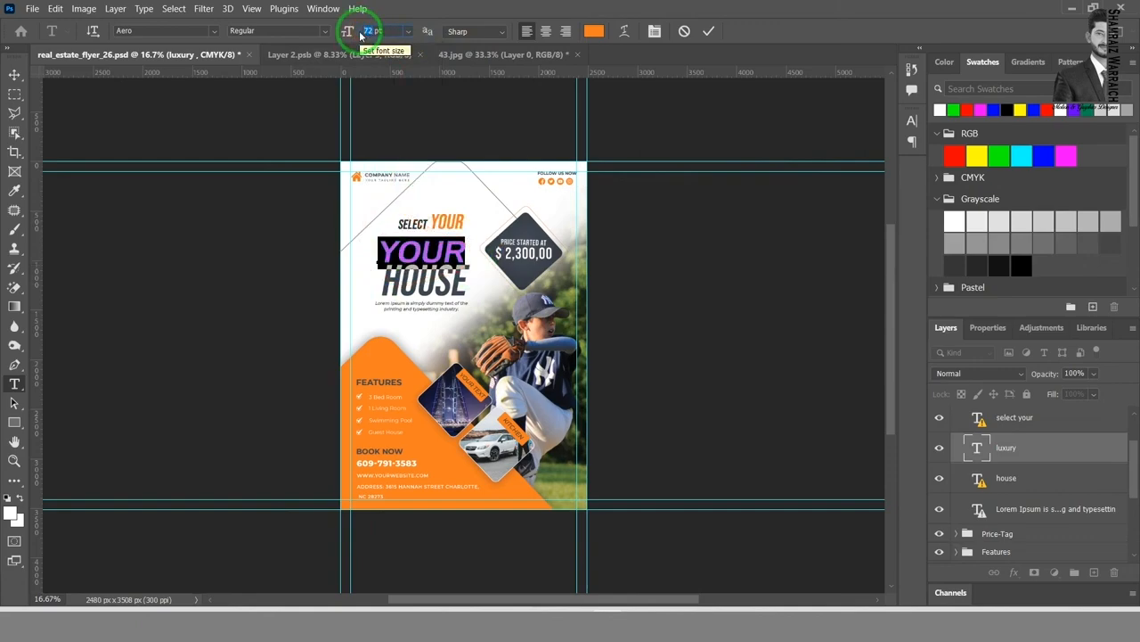
key(Return)
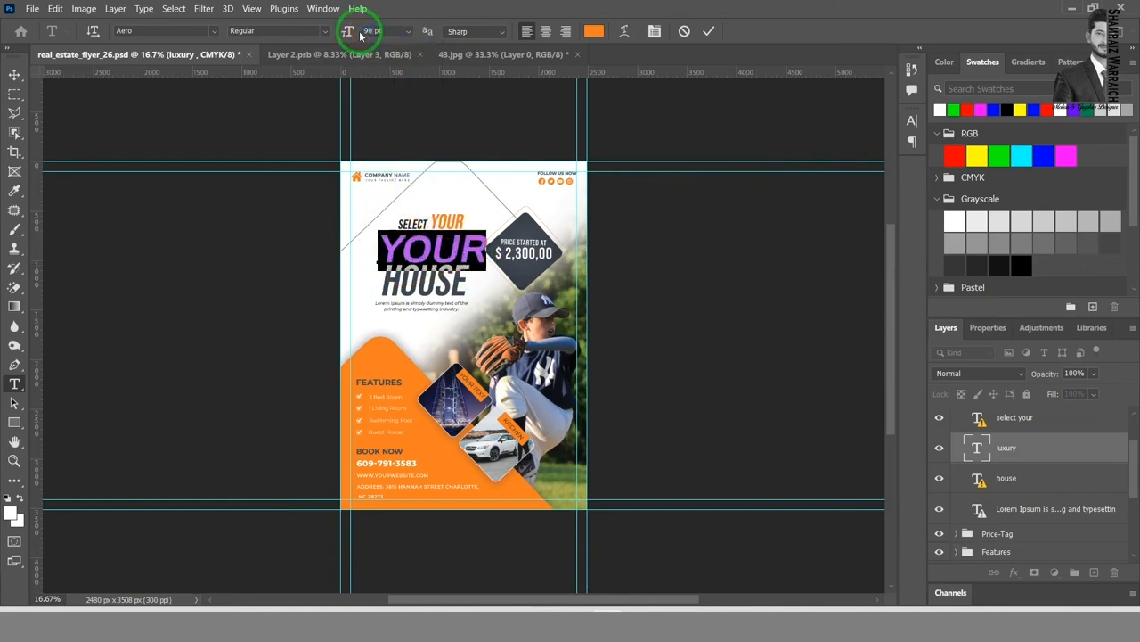
click(708, 30)
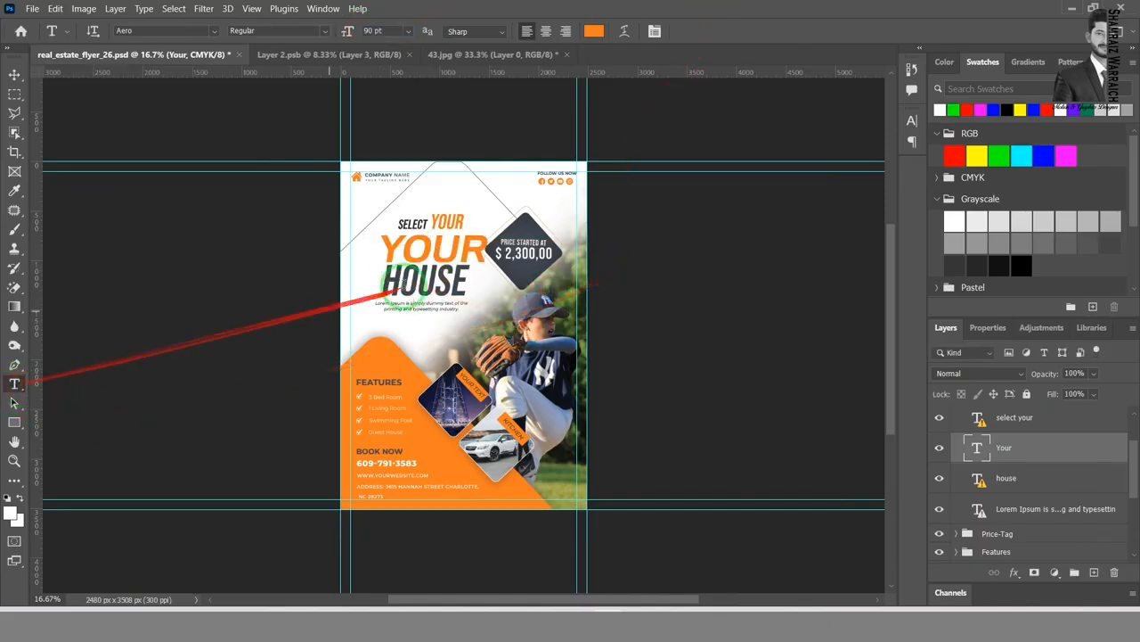
Step: Replace the missing BebasNeue font in the price tag's $ 2,300,00 text with the default font and commit it
click(515, 254)
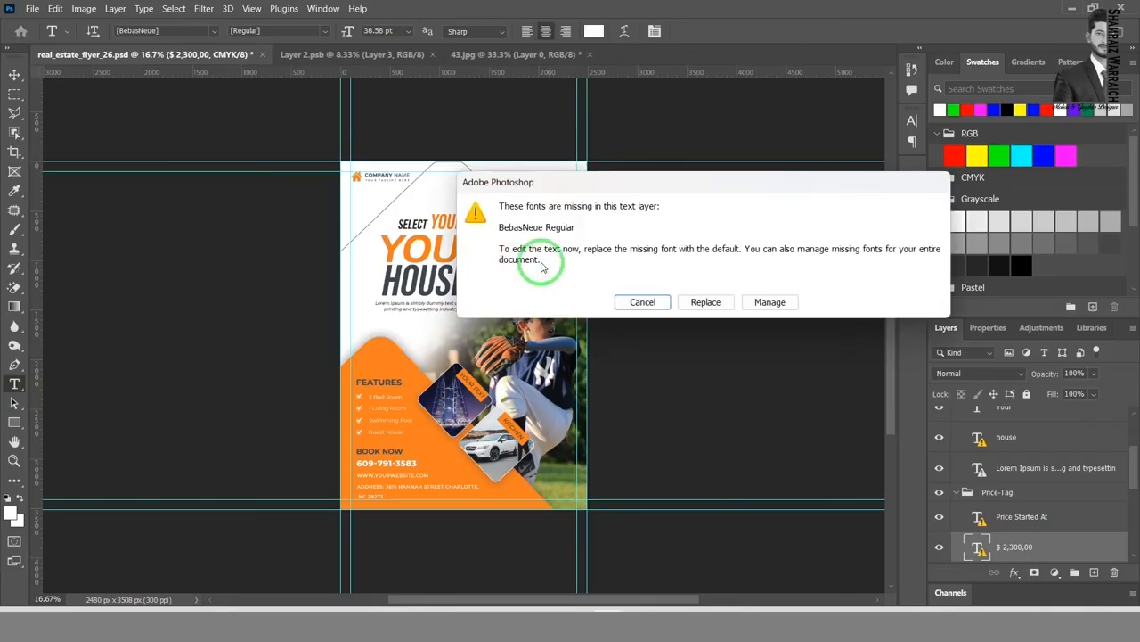
click(700, 305)
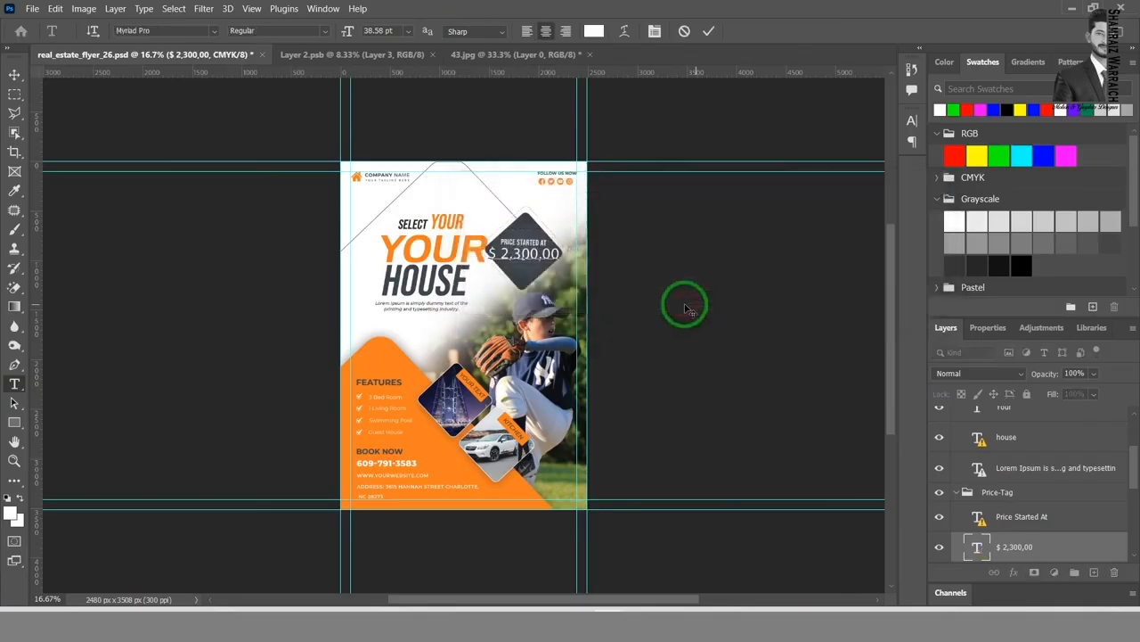
click(710, 34)
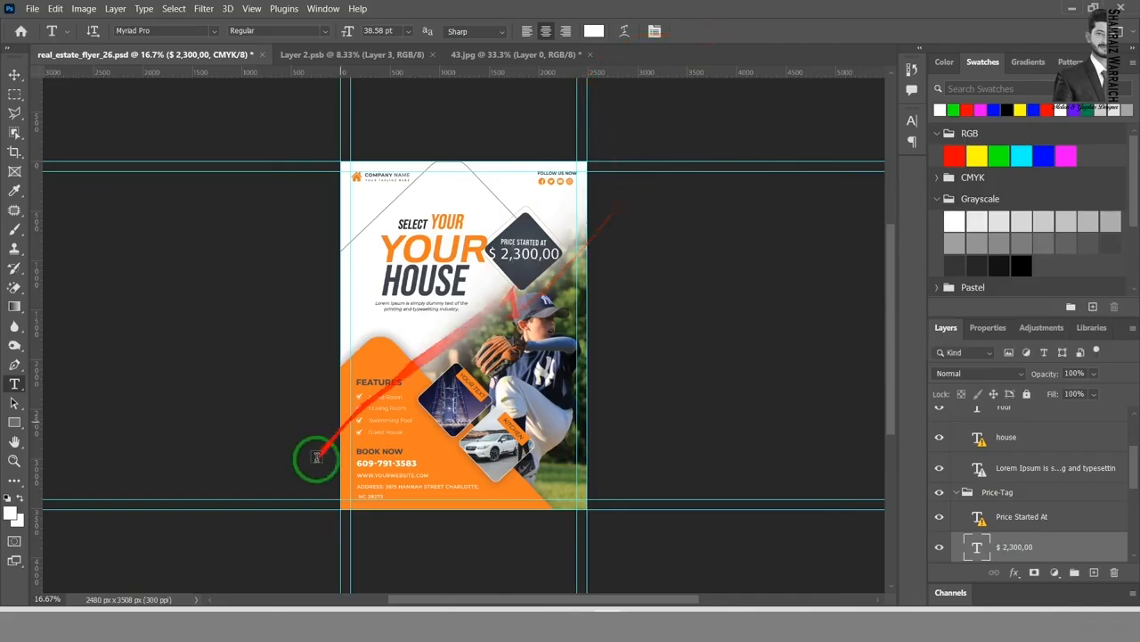
Step: Enter text editing on the FEATURES heading and on the COMPANY NAME text in turn, closing each edit
click(383, 380)
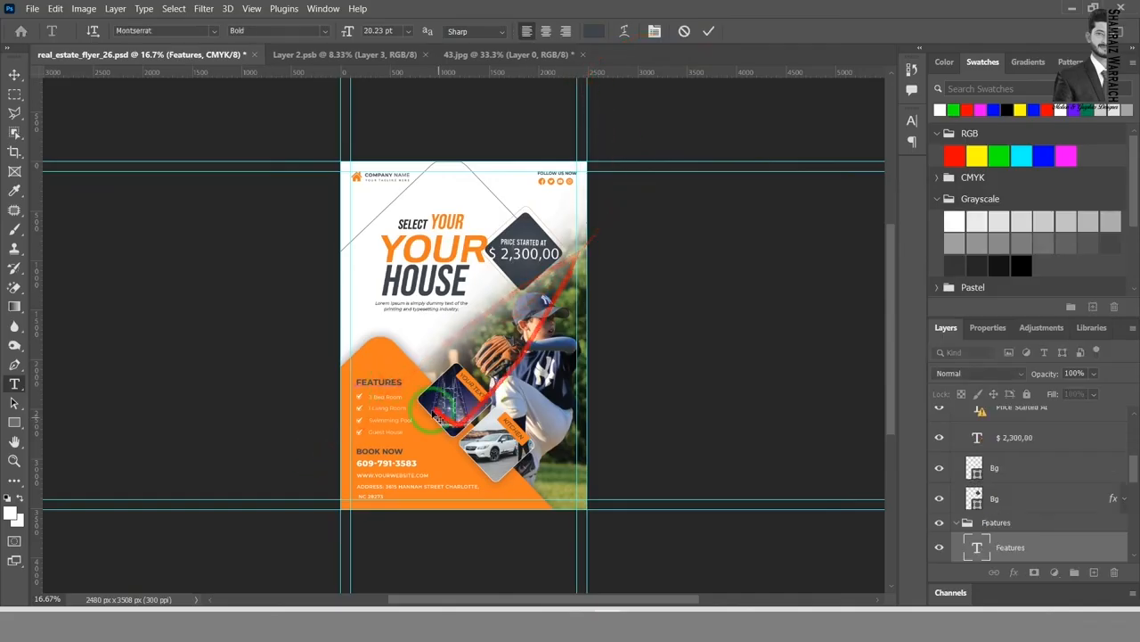
click(386, 400)
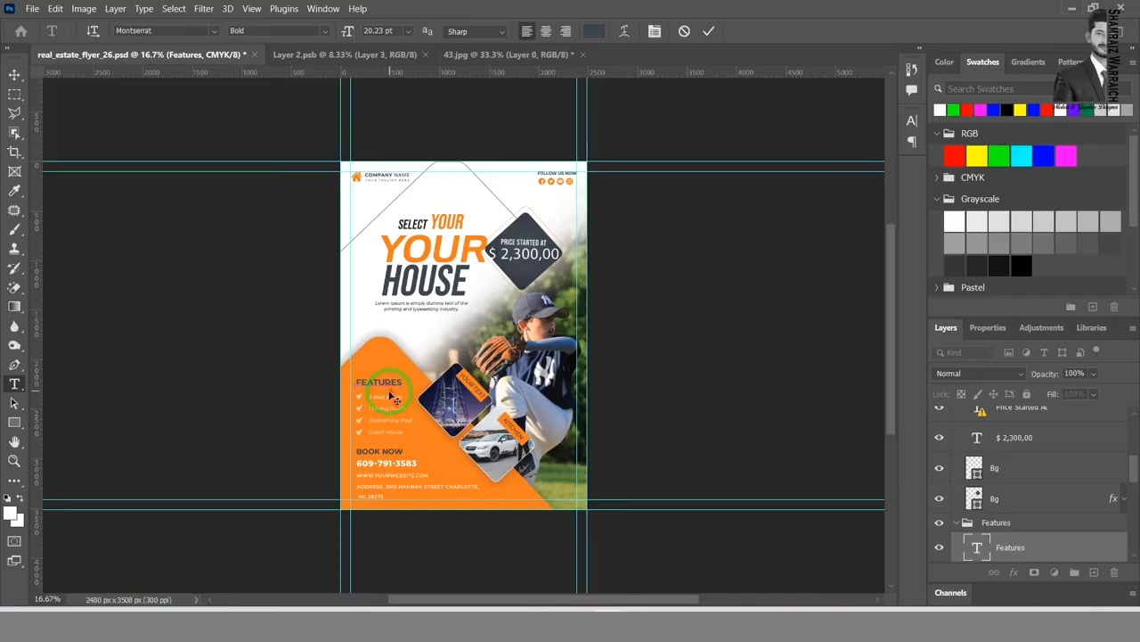
click(709, 30)
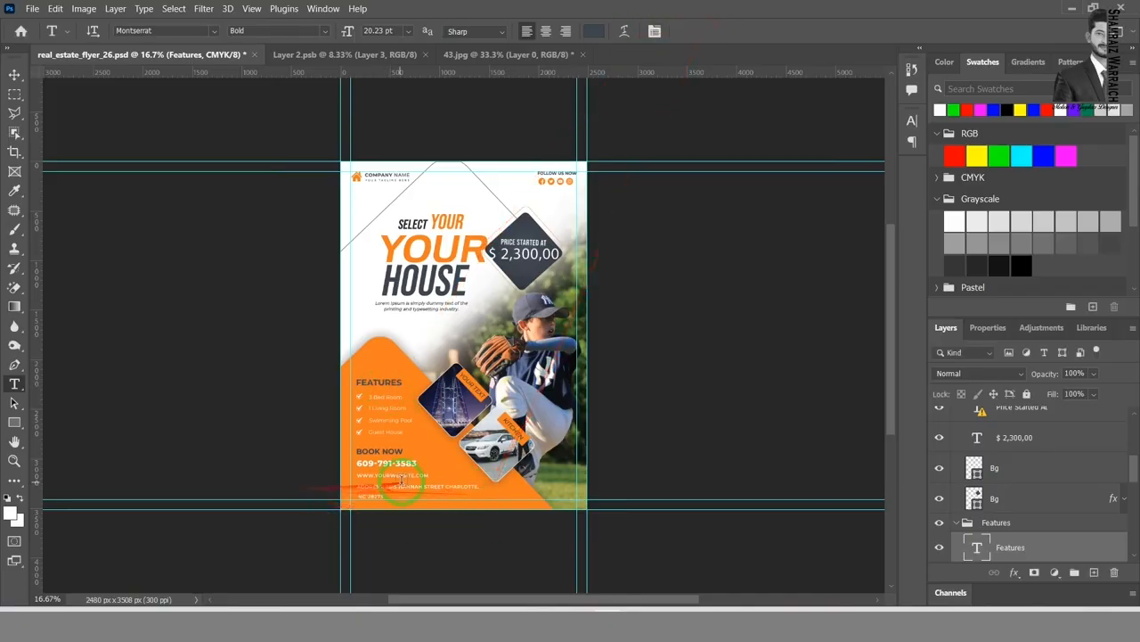
click(378, 174)
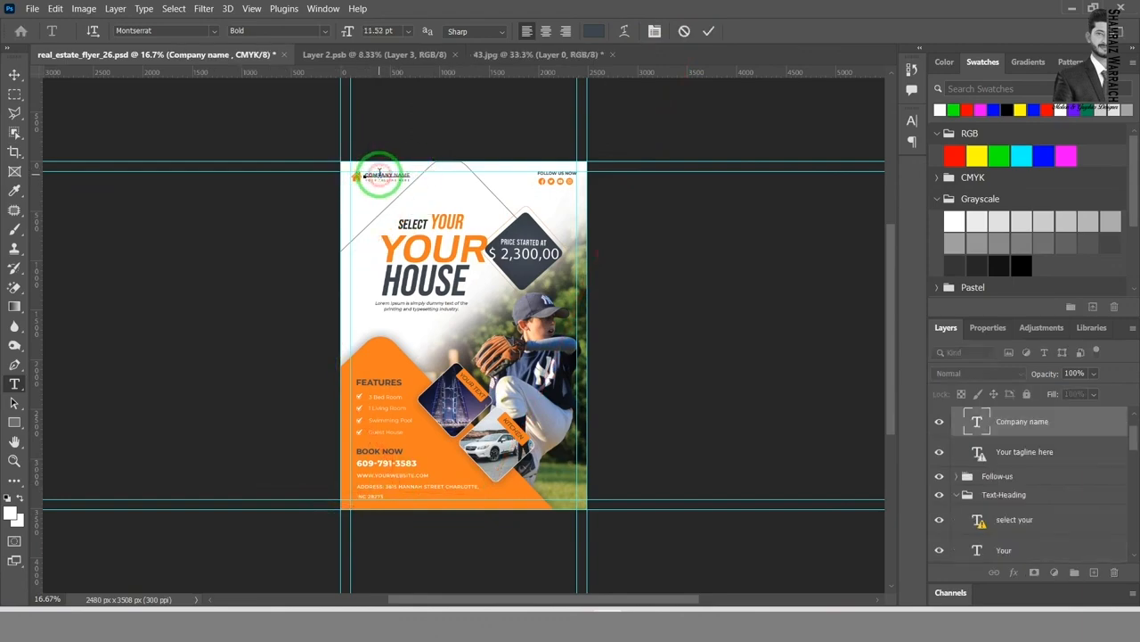
click(708, 30)
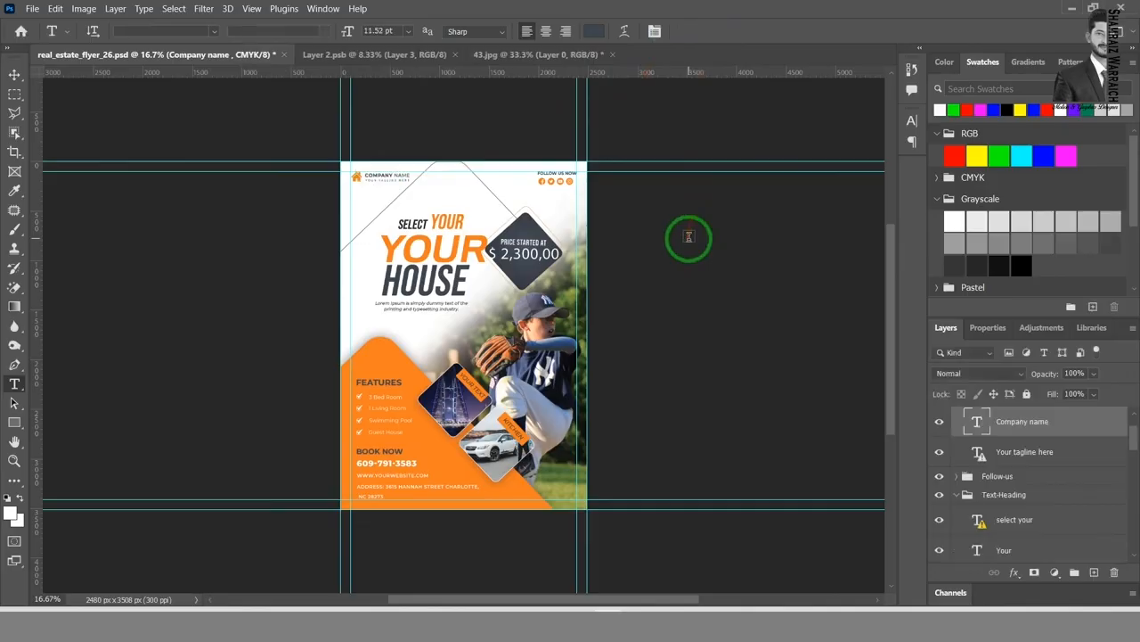